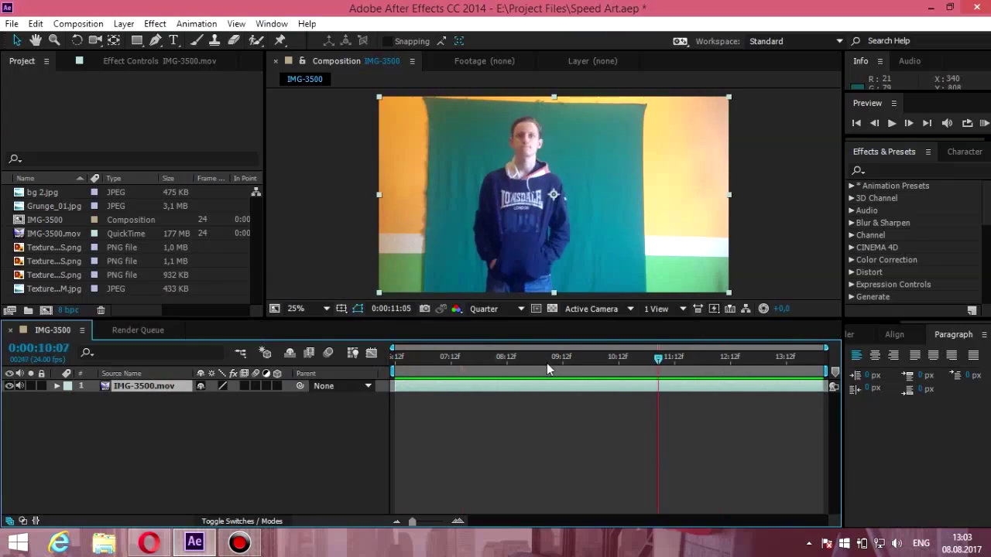
# Step: Close the mask around the man and key out the green backdrop with Keylight
pyautogui.click(629, 294)
pyautogui.click(466, 113)
pyautogui.click(155, 23)
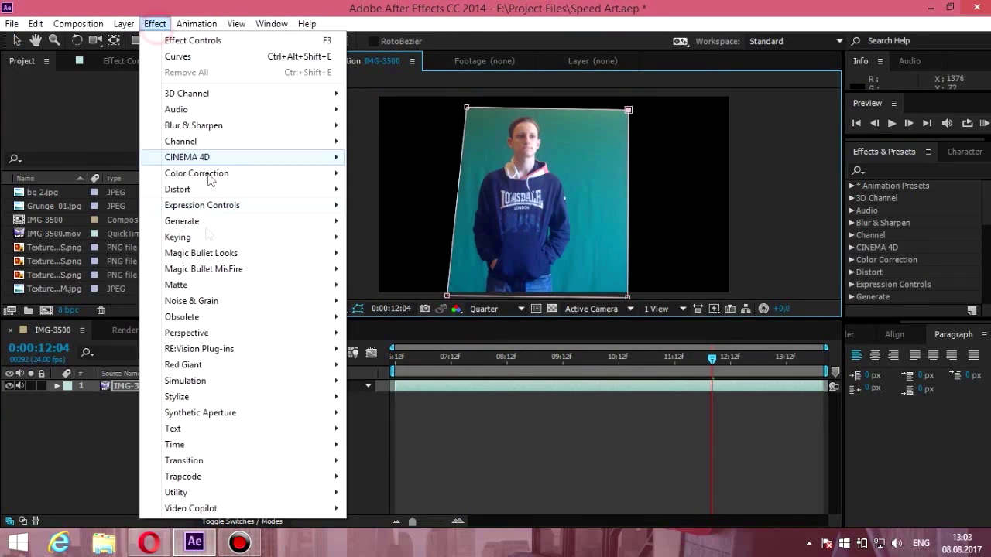
pyautogui.click(371, 165)
pyautogui.click(170, 183)
pyautogui.click(588, 155)
# Step: Check the Keylight screen matte, then view the final key at full resolution and 100%
pyautogui.click(193, 158)
pyautogui.click(178, 228)
pyautogui.click(495, 308)
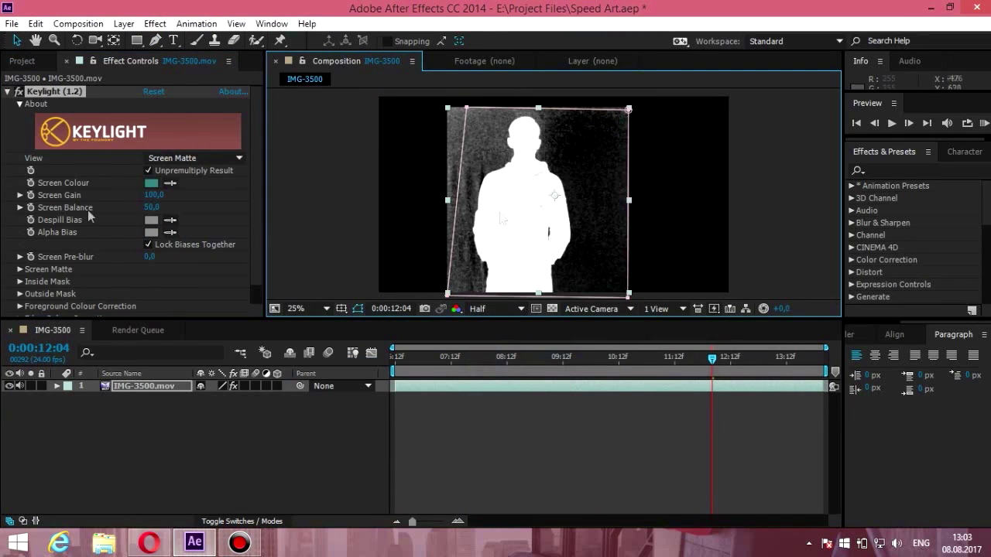
pyautogui.click(20, 269)
pyautogui.scroll(-3, 93, 256)
pyautogui.click(194, 87)
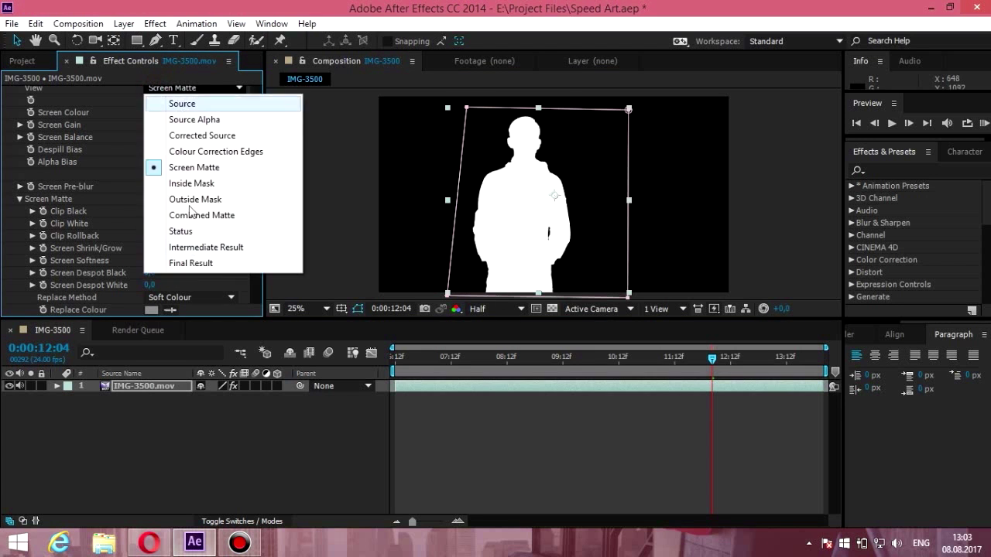
pyautogui.click(185, 264)
pyautogui.click(552, 308)
pyautogui.press('/')
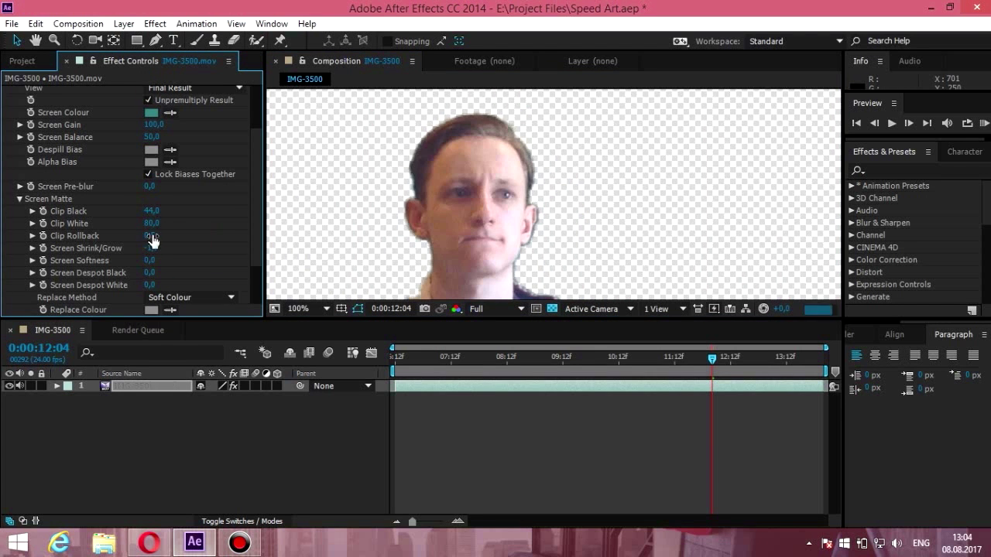
# Step: Add Grunge_01.jpg as a layer beneath the man
pyautogui.scroll(-2, 307, 229)
pyautogui.scroll(-2, 307, 229)
pyautogui.click(21, 61)
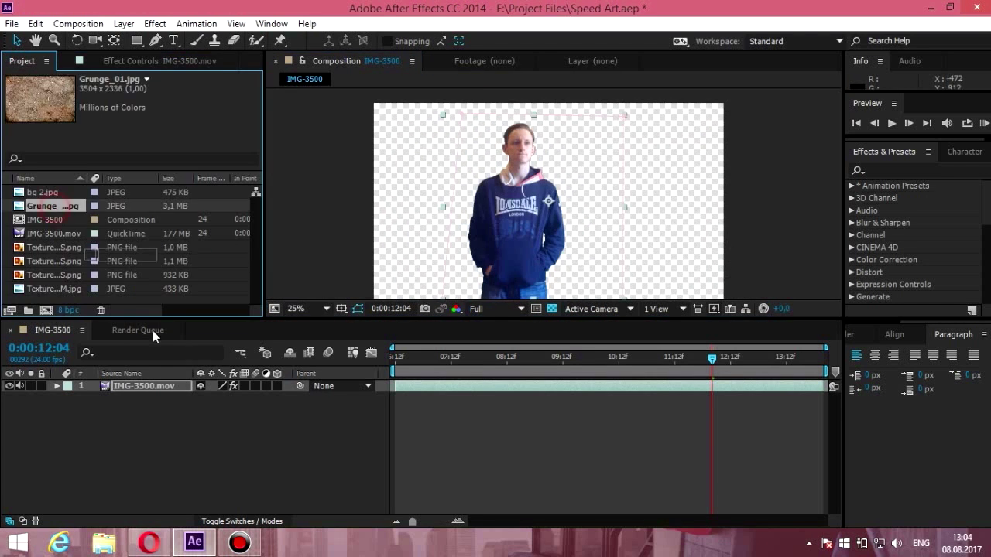
pyautogui.moveTo(51, 206); pyautogui.dragTo(223, 399)
# Step: Make the footage and grunge layers 3D and tilt the grunge into a ground plane
pyautogui.click(509, 234)
pyautogui.click(278, 385)
pyautogui.click(277, 459)
pyautogui.press('r')
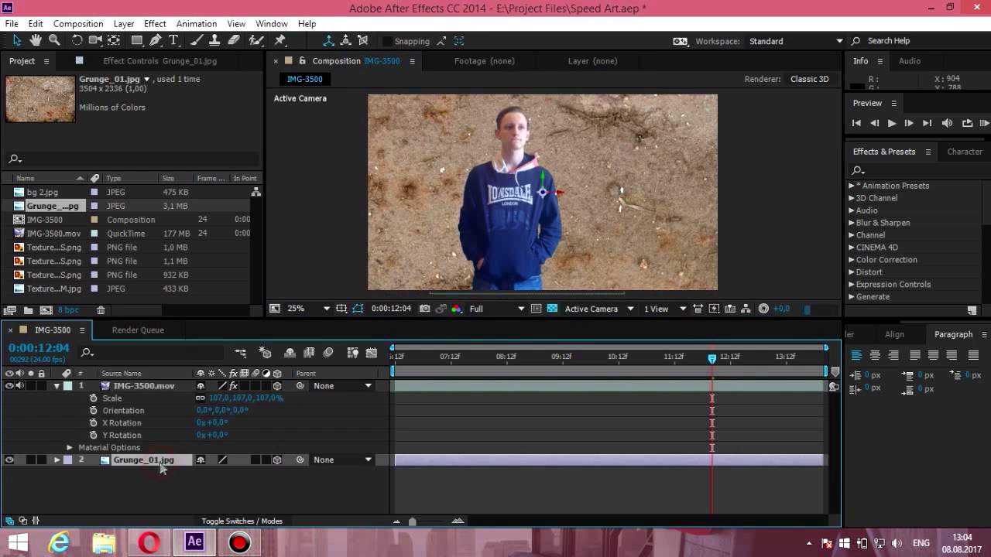
pyautogui.moveTo(128, 472); pyautogui.dragTo(542, 305)
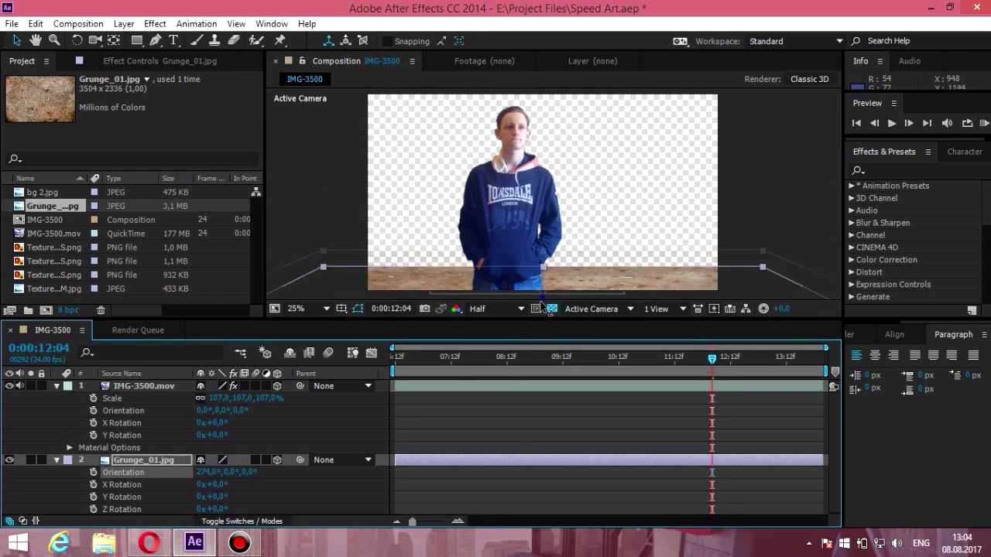
# Step: Add bg 2.jpg as the bottom layer and scale the city to 171%
pyautogui.click(57, 389)
pyautogui.moveTo(43, 192); pyautogui.dragTo(521, 445)
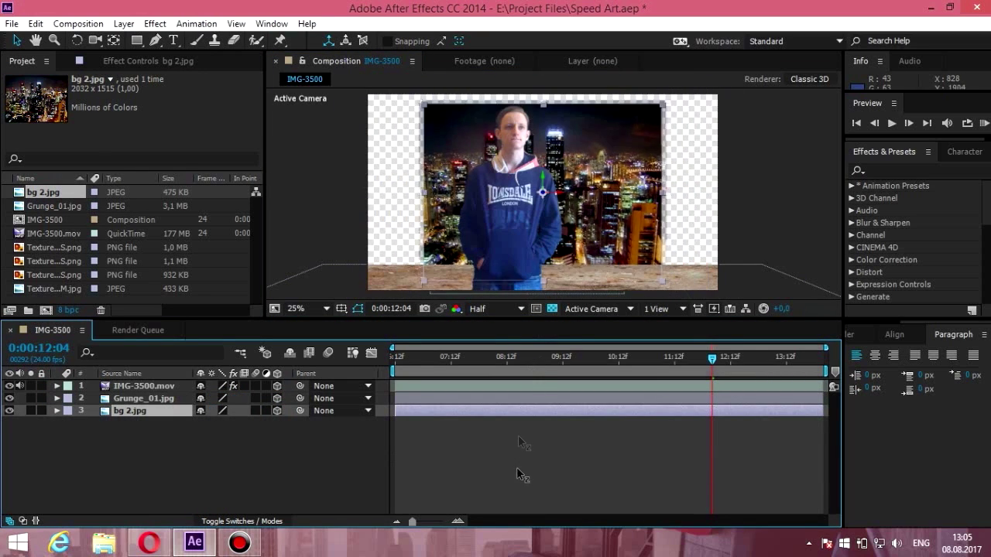
pyautogui.press('s')
pyautogui.moveTo(221, 423); pyautogui.dragTo(275, 422)
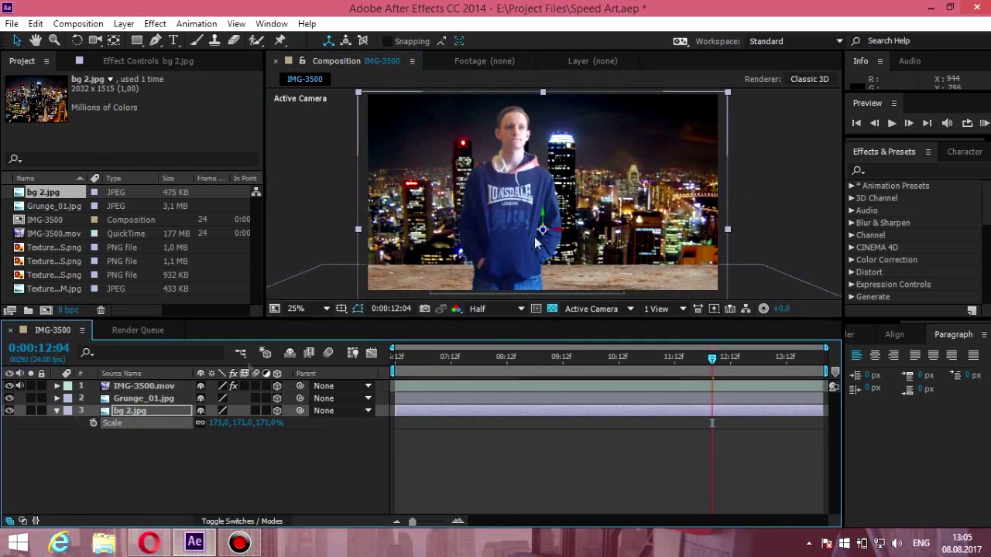
pyautogui.click(143, 398)
# Step: Apply Tint and Curves to the grunge ground, lowering the curve to darken it
pyautogui.scroll(2, 537, 242)
pyautogui.click(154, 23)
pyautogui.moveTo(199, 165)
pyautogui.click(401, 514)
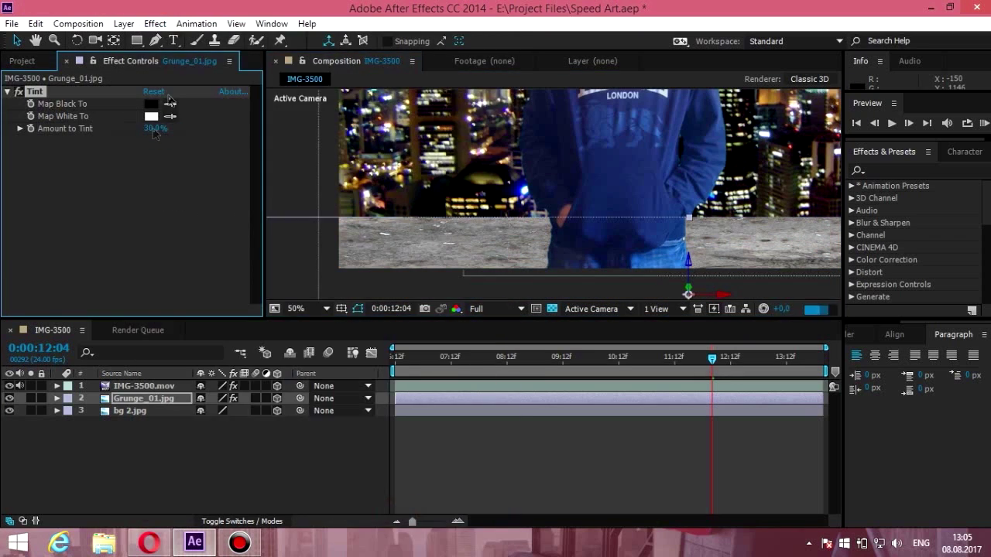
pyautogui.click(399, 325)
pyautogui.moveTo(130, 249); pyautogui.dragTo(132, 249)
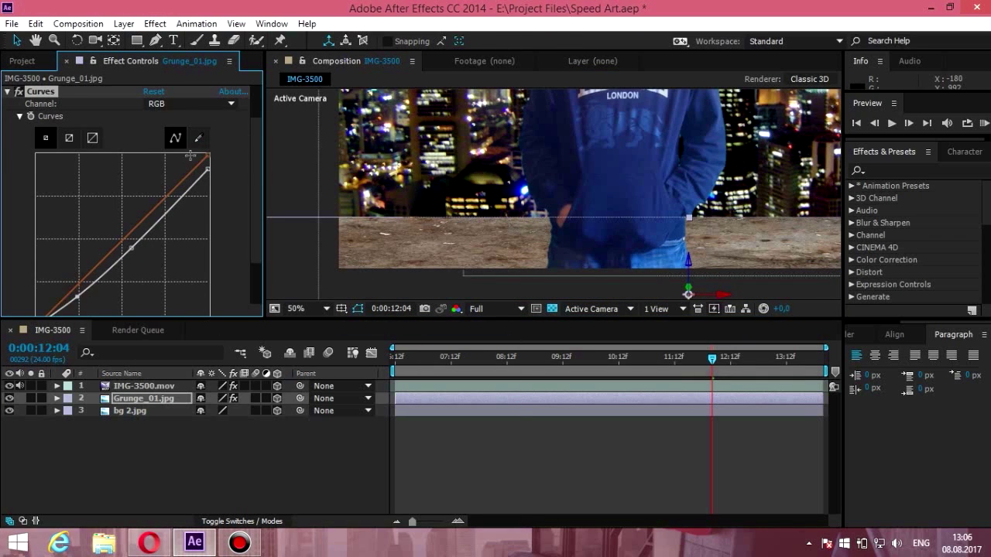
# Step: Add a new light to the scene and reveal its position
pyautogui.scroll(3, 131, 193)
pyautogui.scroll(-5, 132, 194)
pyautogui.scroll(-2, 570, 158)
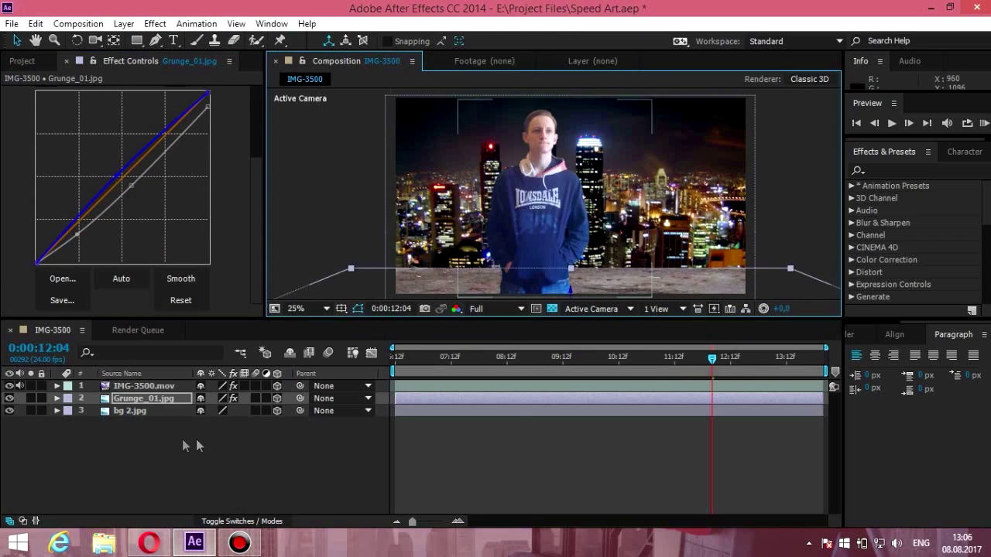
pyautogui.click(130, 410)
pyautogui.press('a')
pyautogui.press('a')
pyautogui.click(144, 385)
pyautogui.press('a')
pyautogui.press('a')
pyautogui.rightClick(128, 460)
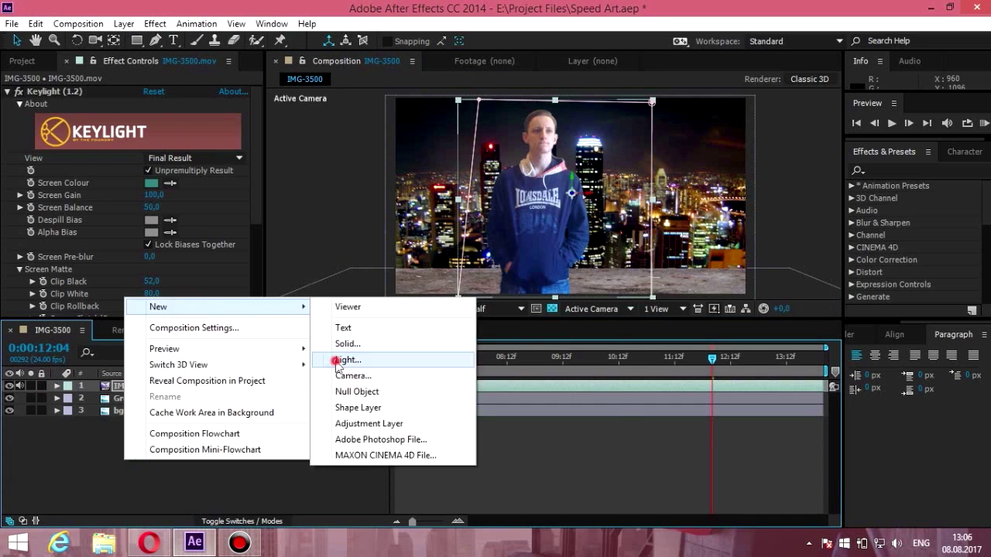
pyautogui.click(337, 361)
pyautogui.press('Return')
pyautogui.press('p')
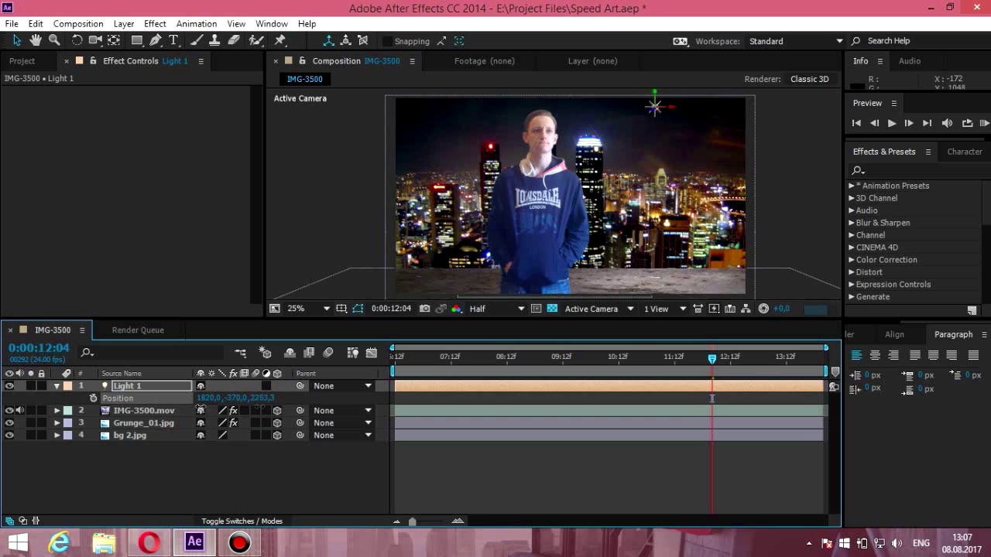
# Step: Add a Curves effect to the man's footage layer IMG-3500.mov
pyautogui.click(144, 411)
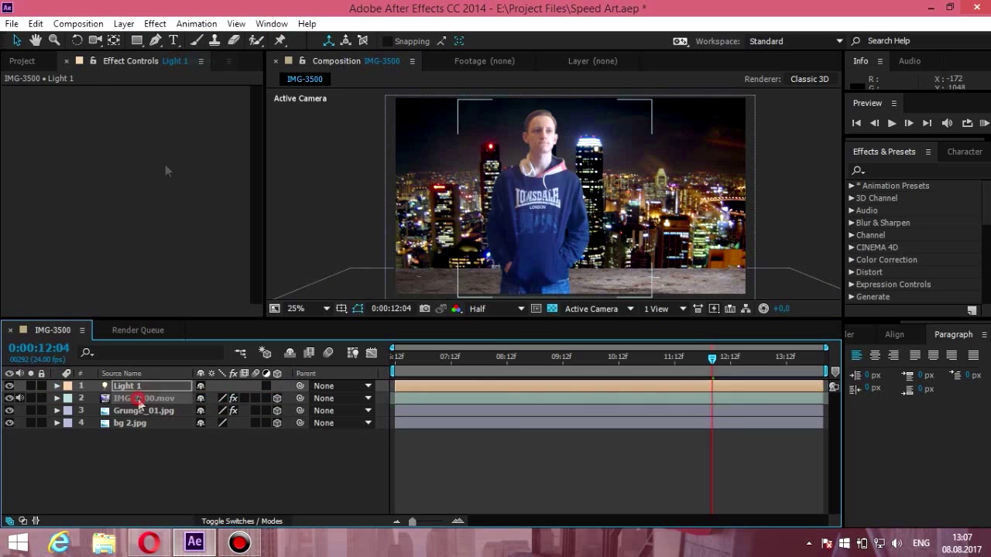
pyautogui.click(154, 23)
pyautogui.click(383, 323)
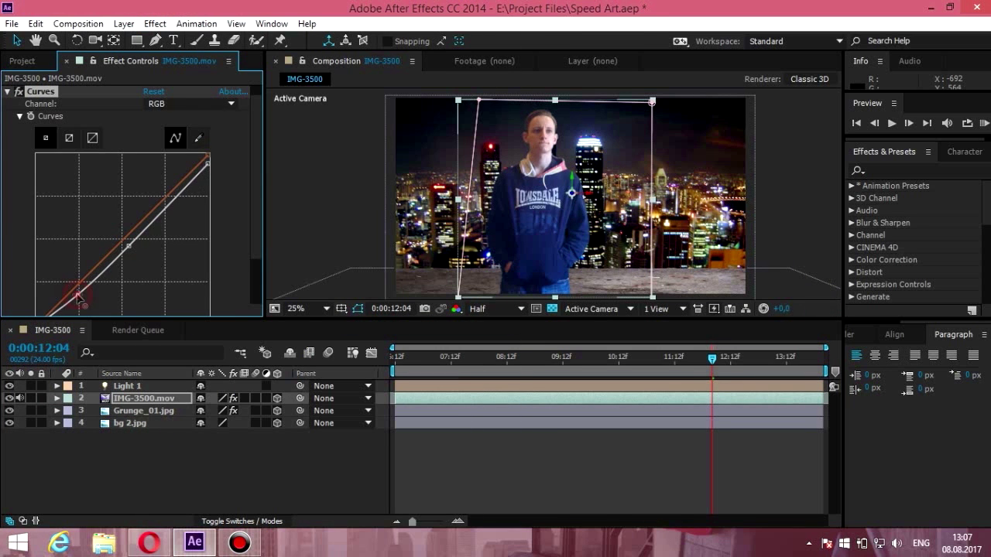
# Step: Adjust the city background's Blue channel with a Curves effect
pyautogui.click(130, 422)
pyautogui.click(155, 24)
pyautogui.click(387, 320)
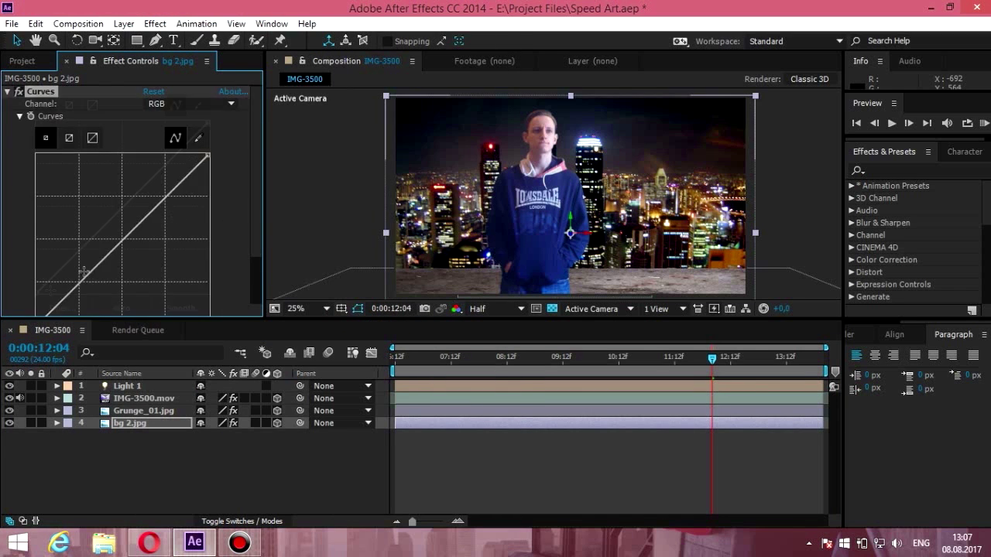
pyautogui.click(189, 103)
pyautogui.click(166, 140)
pyautogui.click(121, 240)
pyautogui.click(10, 93)
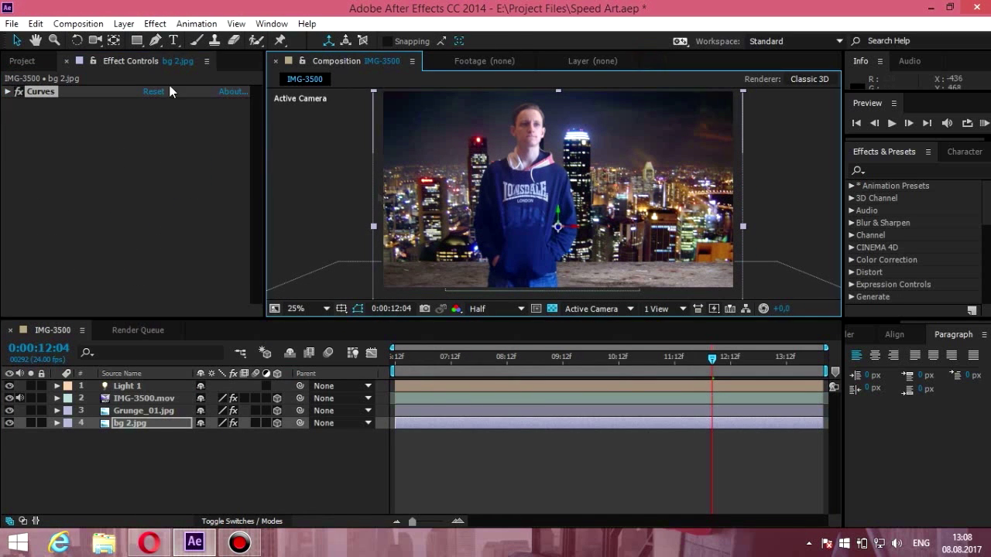
pyautogui.hotkey('ctrl', '0')
# Step: Add the guard-rail texture as a layer and enlarge the composition view
pyautogui.moveTo(147, 393); pyautogui.dragTo(147, 391)
pyautogui.press('a')
pyautogui.press('a')
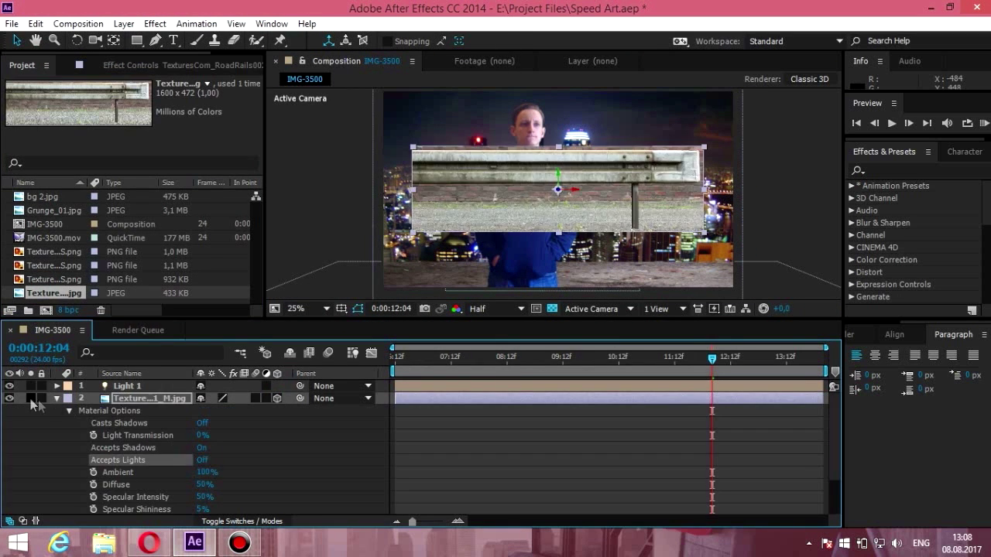
pyautogui.press('`')
pyautogui.scroll(3, 335, 121)
pyautogui.hscroll(5, 654, 262)
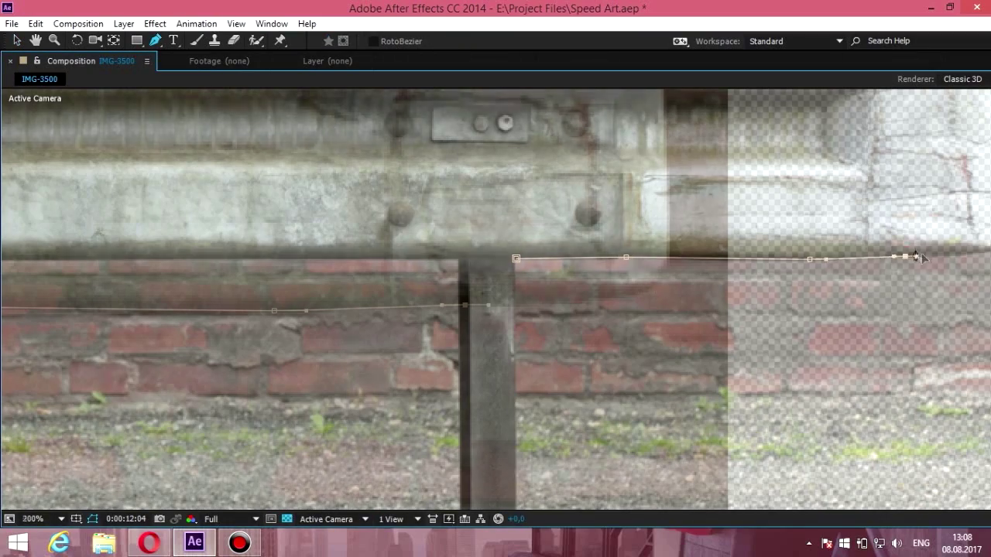
pyautogui.scroll(2, 619, 256)
pyautogui.hscroll(3, 581, 253)
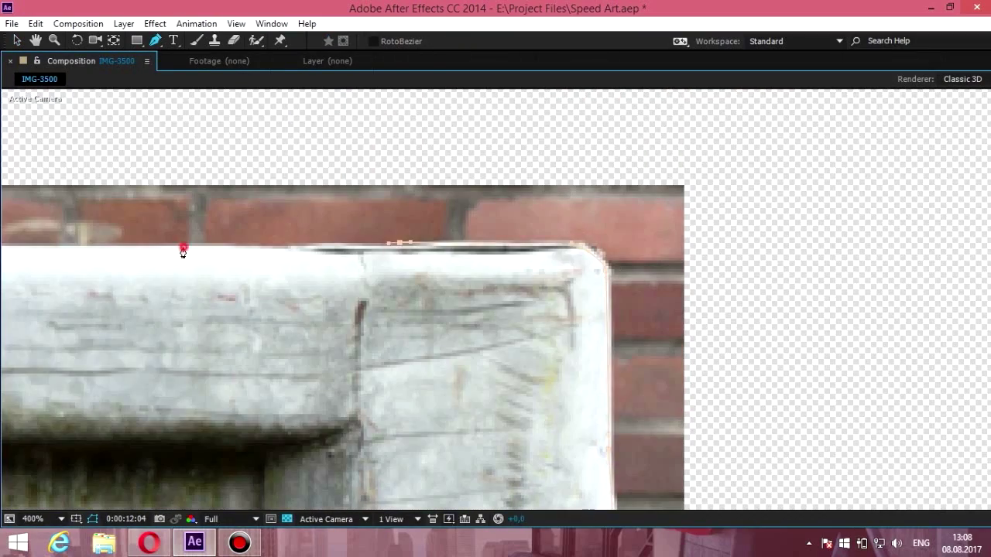
pyautogui.hscroll(-5, 183, 250)
pyautogui.hscroll(-5, 217, 329)
pyautogui.hscroll(-5, 154, 314)
pyautogui.hscroll(-3, 117, 314)
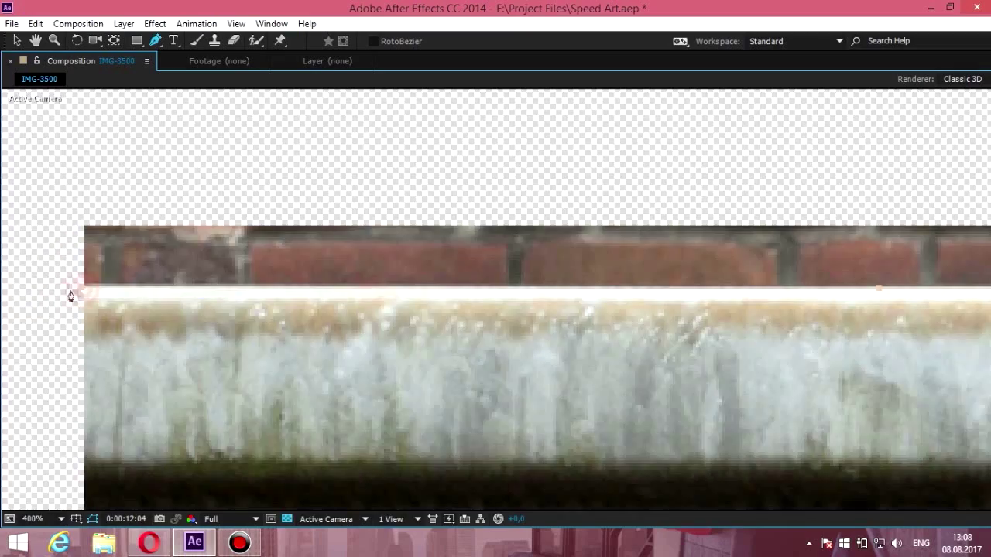
pyautogui.scroll(-2, 674, 222)
# Step: Add a mask point along the rail's lower edge, then restore the normal panel layout
pyautogui.click(653, 310)
pyautogui.hscroll(3, 697, 309)
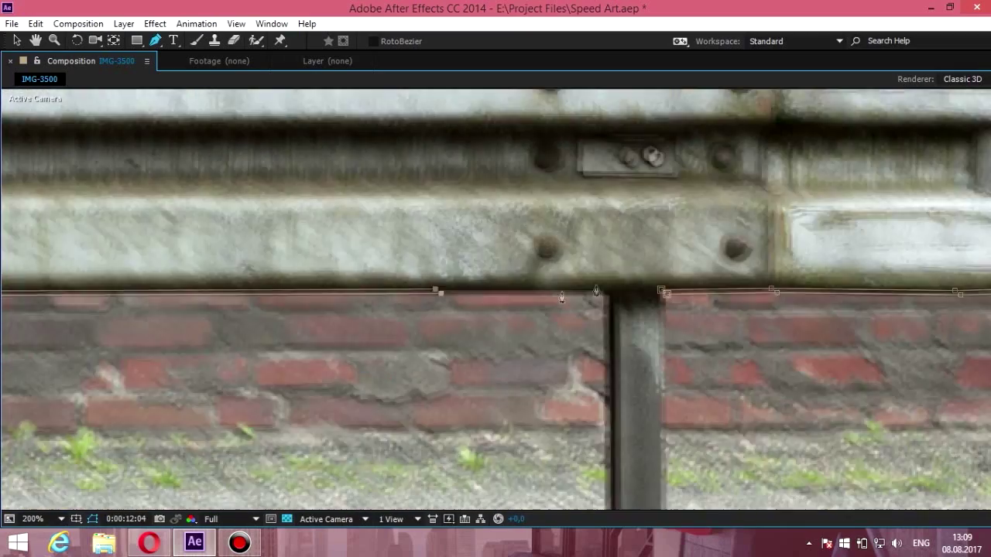
pyautogui.scroll(-2, 562, 297)
pyautogui.scroll(2, 502, 387)
pyautogui.scroll(3, 498, 274)
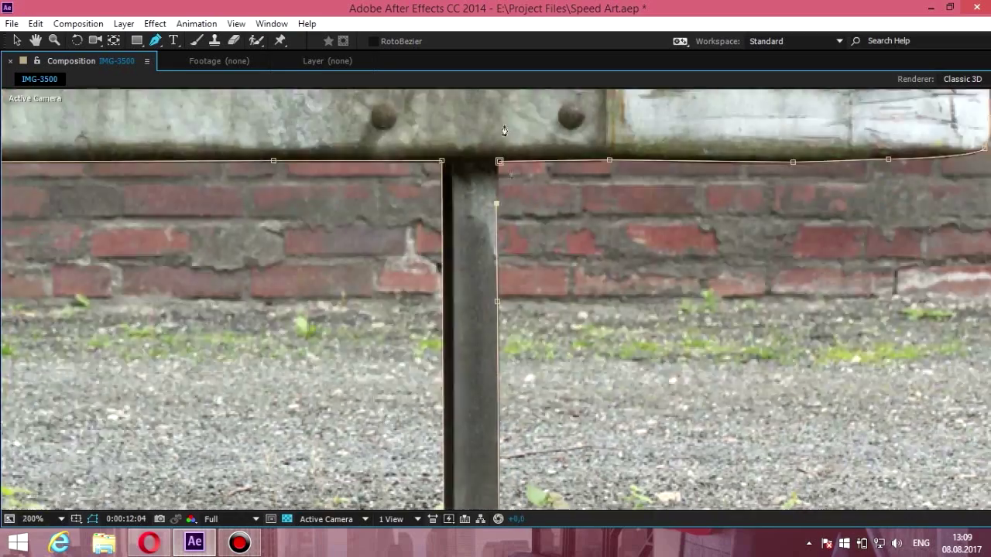
pyautogui.scroll(3, 487, 372)
pyautogui.scroll(-5, 387, 334)
pyautogui.press('y')
pyautogui.press('`')
pyautogui.scroll(-1, 426, 222)
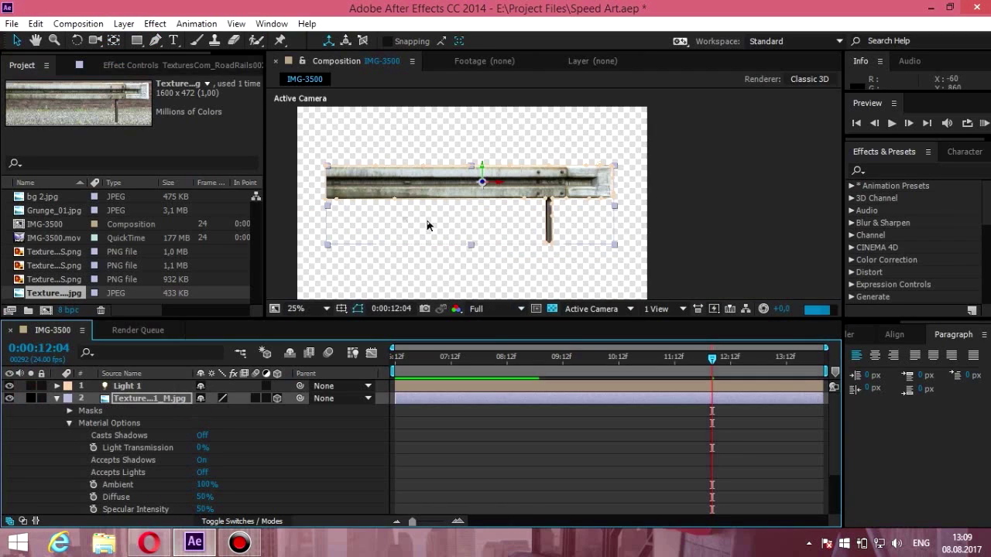
pyautogui.scroll(-1, 542, 220)
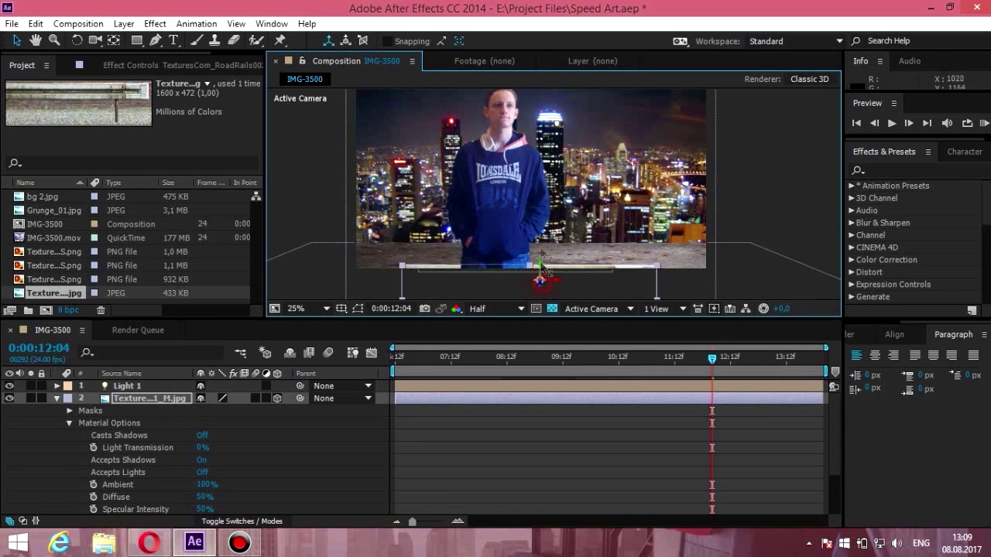
pyautogui.scroll(2, 582, 267)
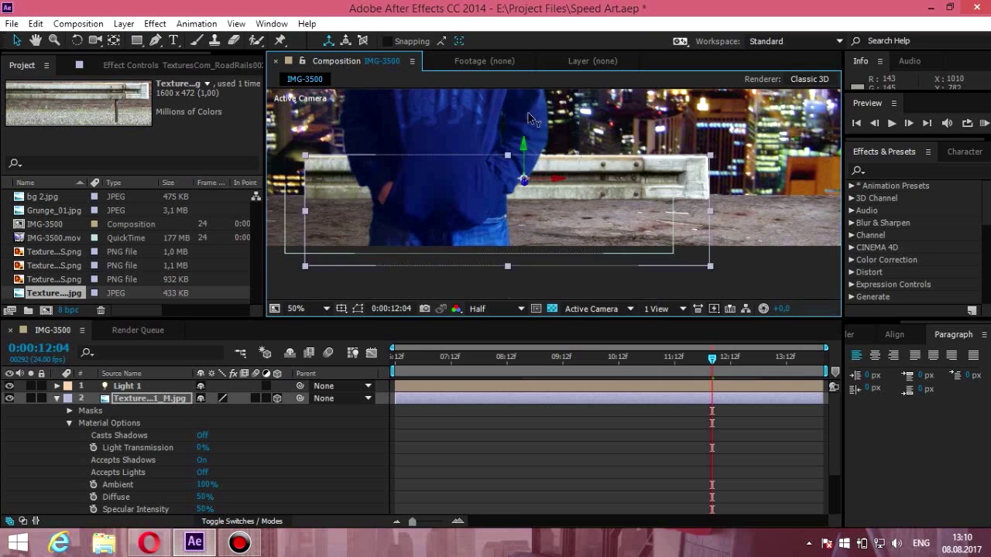
# Step: Raise the guard-rail texture higher in the scene and start adding a Tint effect
pyautogui.moveTo(528, 113); pyautogui.dragTo(535, 59)
pyautogui.scroll(-2, 534, 243)
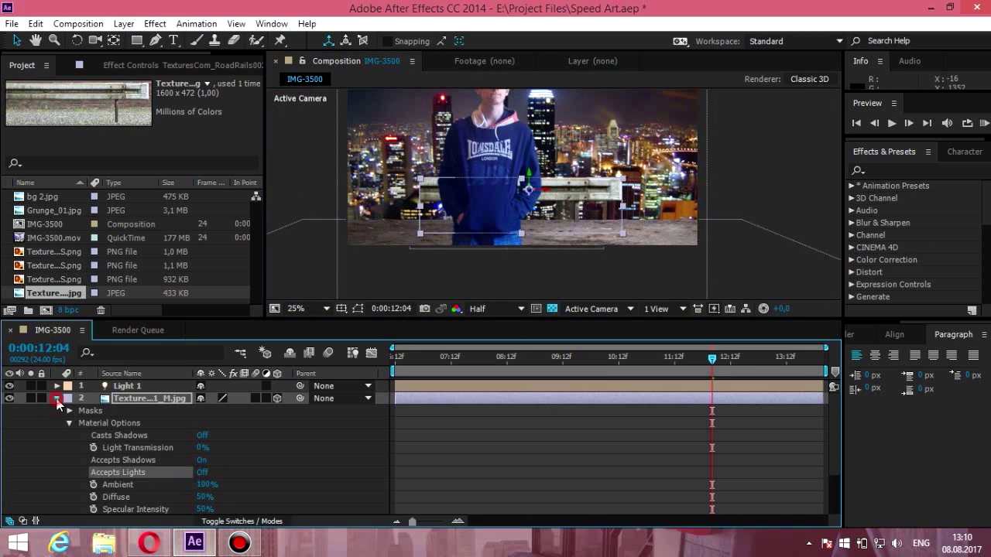
pyautogui.click(57, 402)
pyautogui.click(154, 23)
pyautogui.click(172, 56)
# Step: Apply Tint and a Blue-channel Curves adjustment to the railing texture
pyautogui.click(155, 23)
pyautogui.click(232, 172)
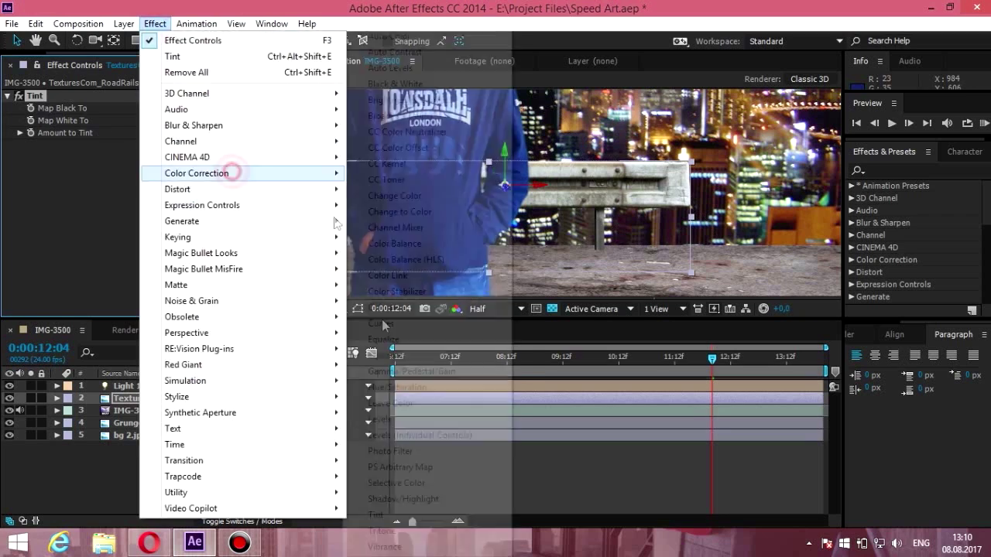
pyautogui.click(381, 322)
pyautogui.click(190, 108)
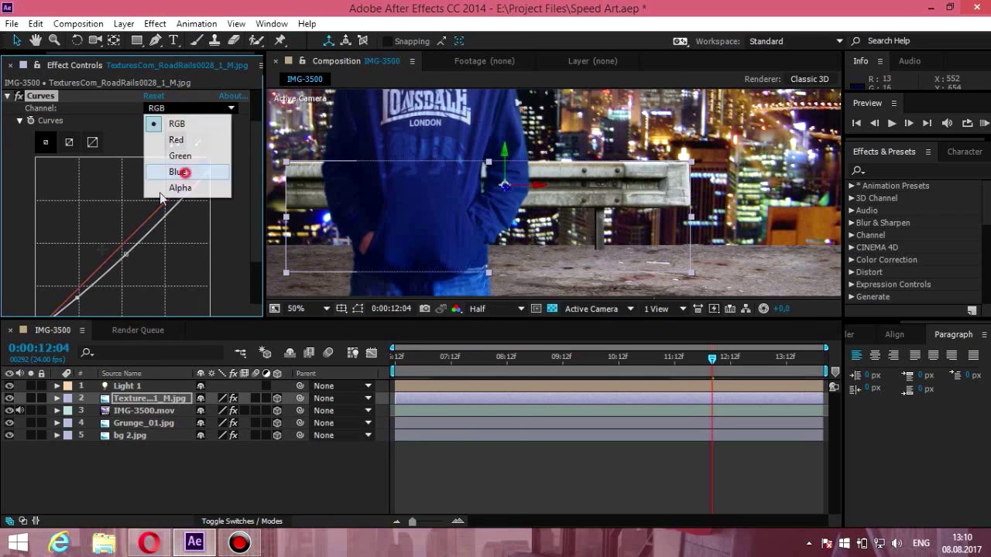
# Step: Duplicate the railing twice, transform each copy to span the scene, and save
pyautogui.hotkey('ctrl', 'd')
pyautogui.rightClick(172, 397)
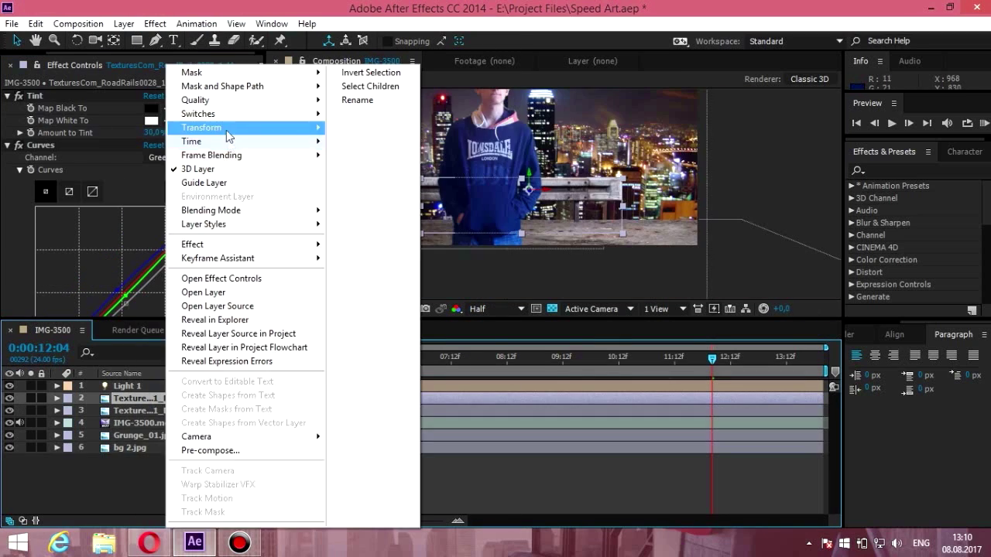
pyautogui.click(221, 128)
pyautogui.hotkey('ctrl', 'd')
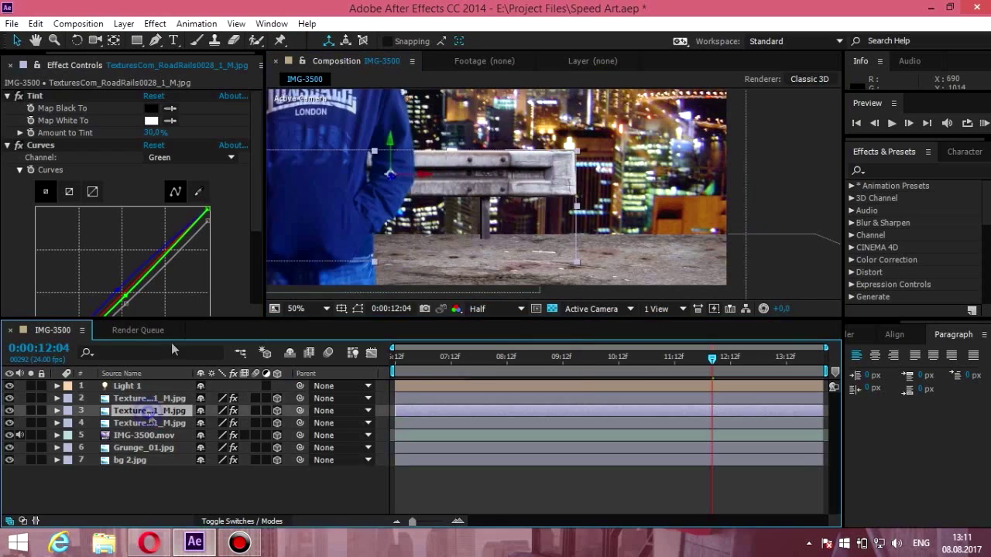
pyautogui.rightClick(173, 410)
pyautogui.click(364, 74)
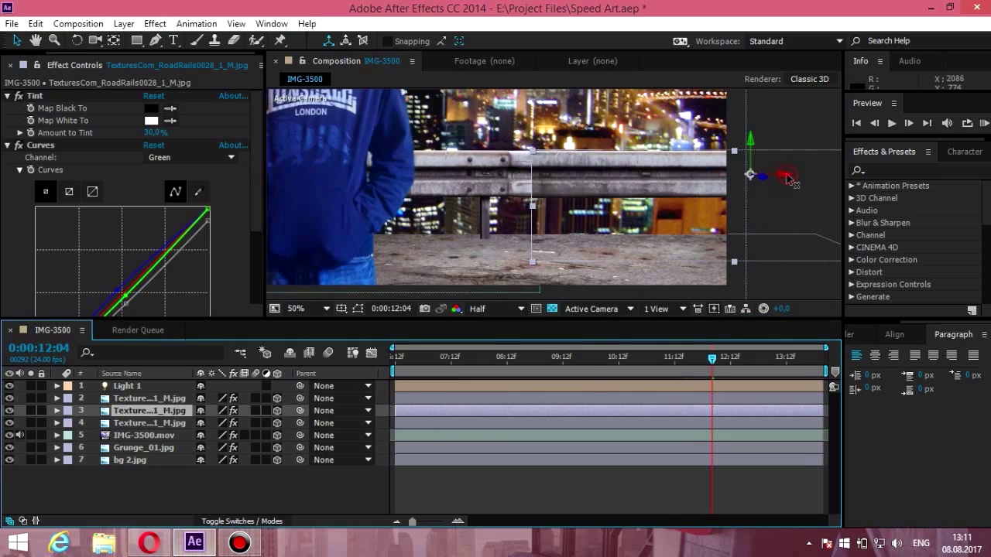
pyautogui.click(209, 486)
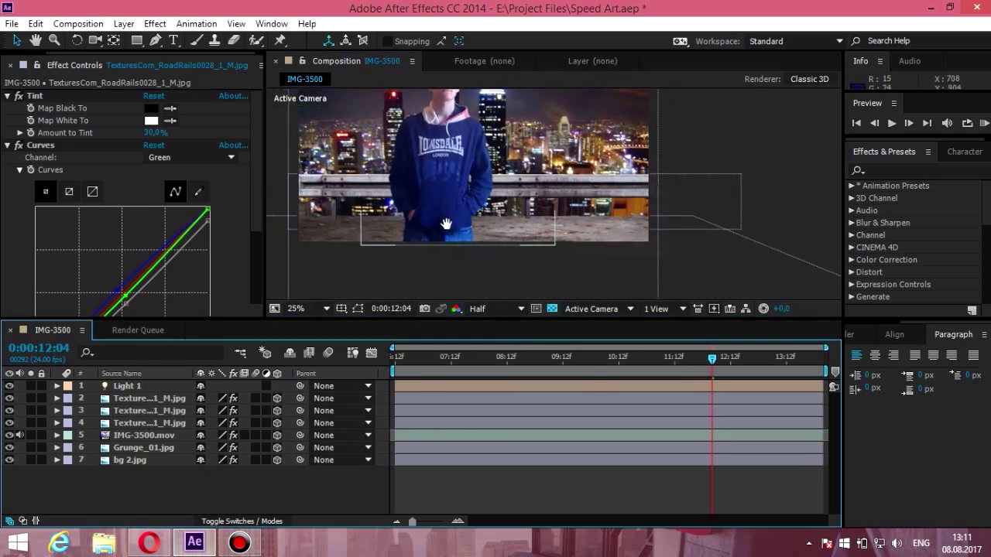
pyautogui.hotkey('ctrl', 's')
# Step: Rename the railing copies 'middle' and 'up'
pyautogui.click(121, 373)
pyautogui.press('Return')
pyautogui.write('middle')
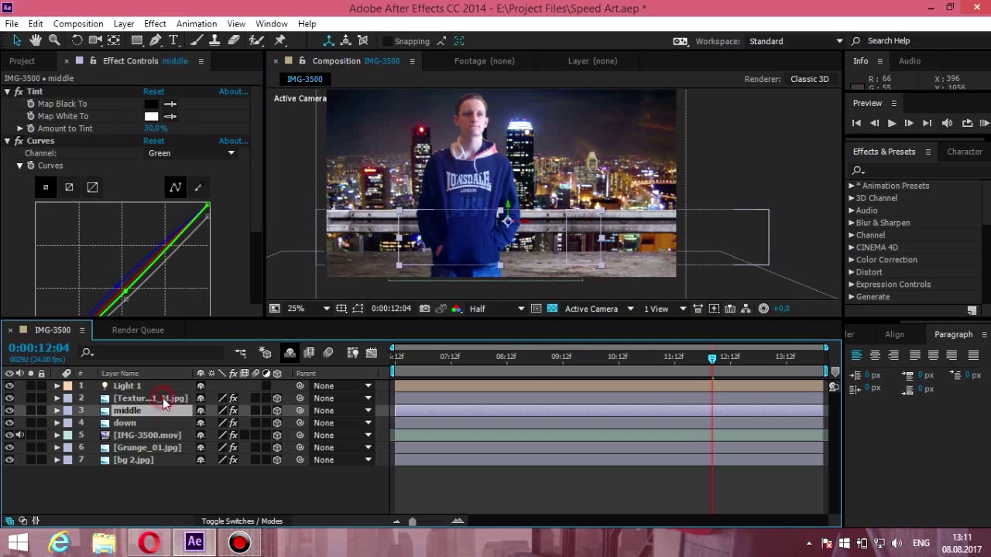
pyautogui.click(118, 398)
pyautogui.press('Return')
pyautogui.write('up')
# Step: Add Curves to the down, middle and up railing layers, lifting the up layer's midtones
pyautogui.click(124, 422)
pyautogui.click(155, 23)
pyautogui.click(159, 58)
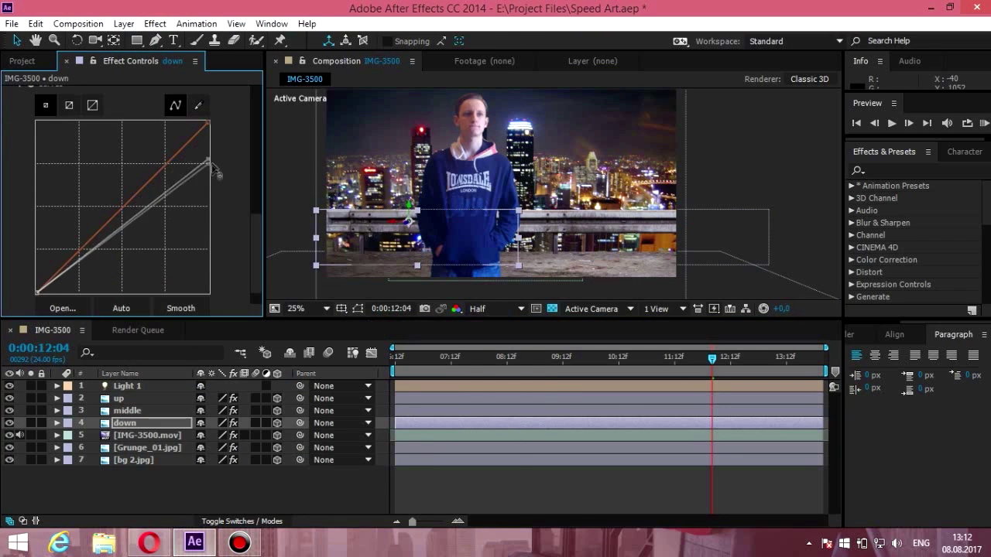
pyautogui.click(127, 410)
pyautogui.click(155, 24)
pyautogui.click(159, 57)
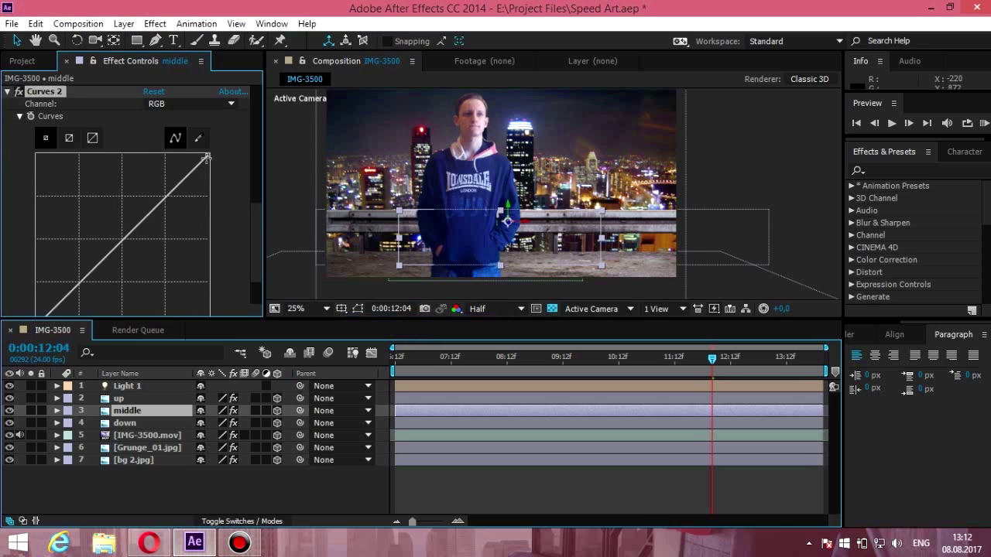
pyautogui.click(138, 398)
pyautogui.click(155, 23)
pyautogui.click(159, 57)
pyautogui.moveTo(122, 240); pyautogui.dragTo(118, 234)
# Step: Save the project and add the grass texture to the composition
pyautogui.hotkey('ctrl', 's')
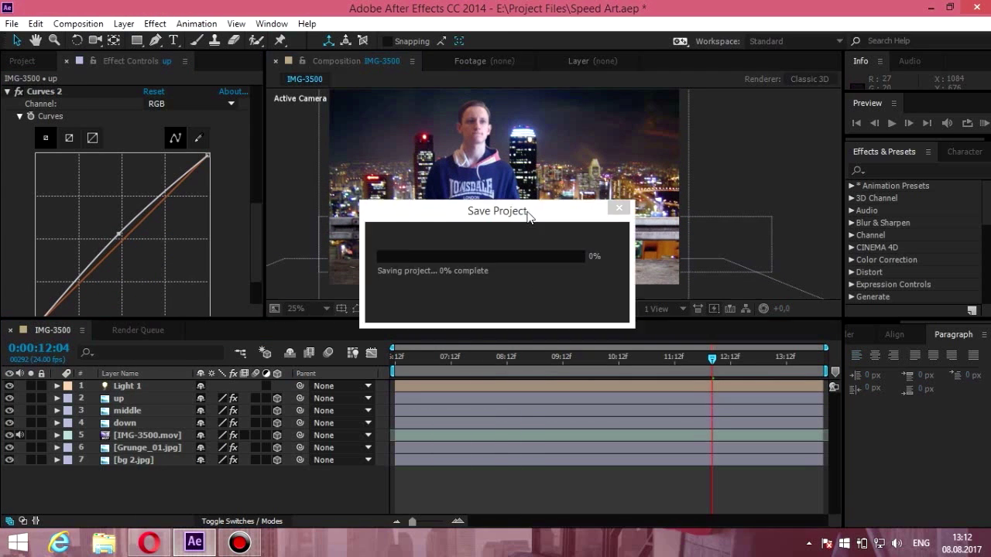
pyautogui.click(22, 60)
pyautogui.moveTo(55, 251); pyautogui.dragTo(283, 384)
pyautogui.press('a')
pyautogui.press('a')
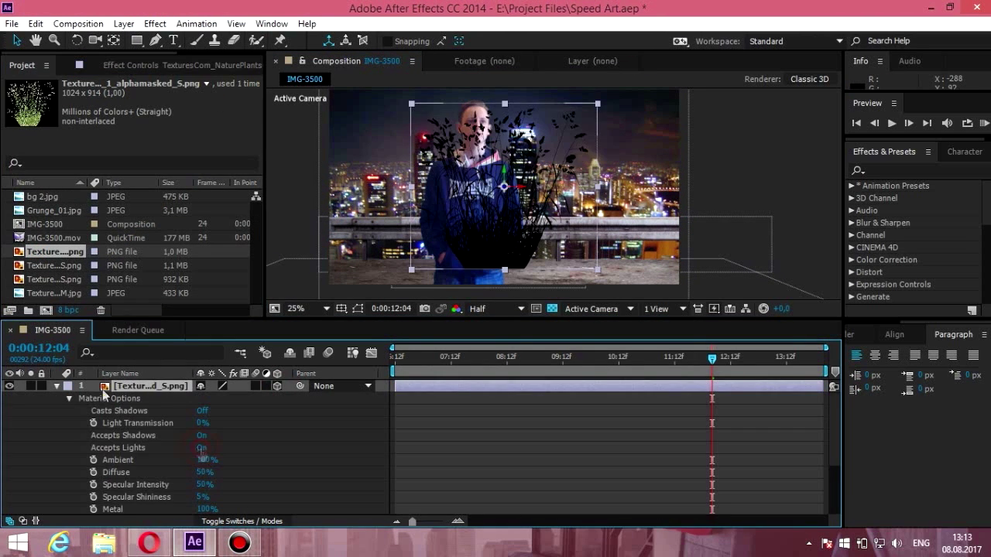
pyautogui.click(58, 387)
# Step: Scale the grass to 37% and move it onto the ground by the railing
pyautogui.scroll(2, 539, 284)
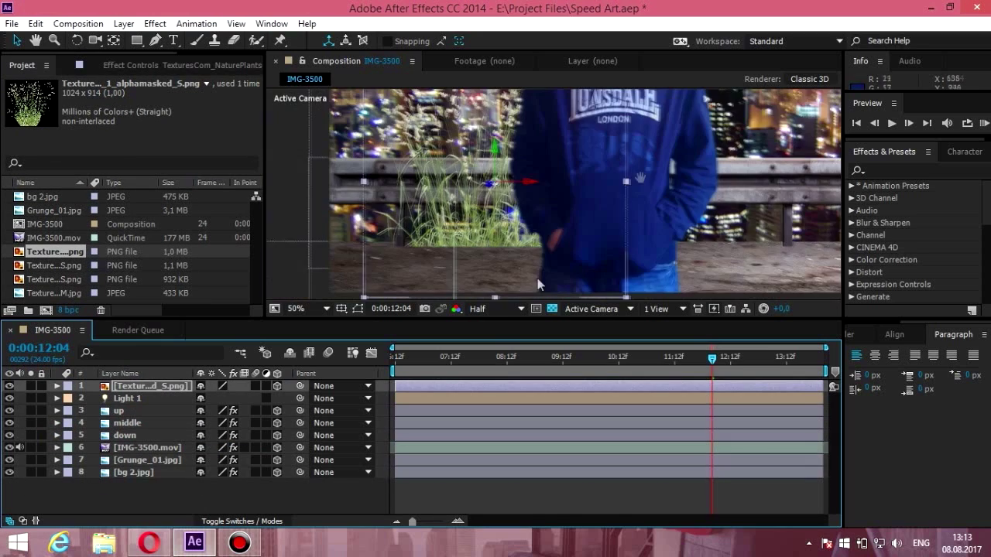
pyautogui.scroll(2, 539, 284)
pyautogui.press('s')
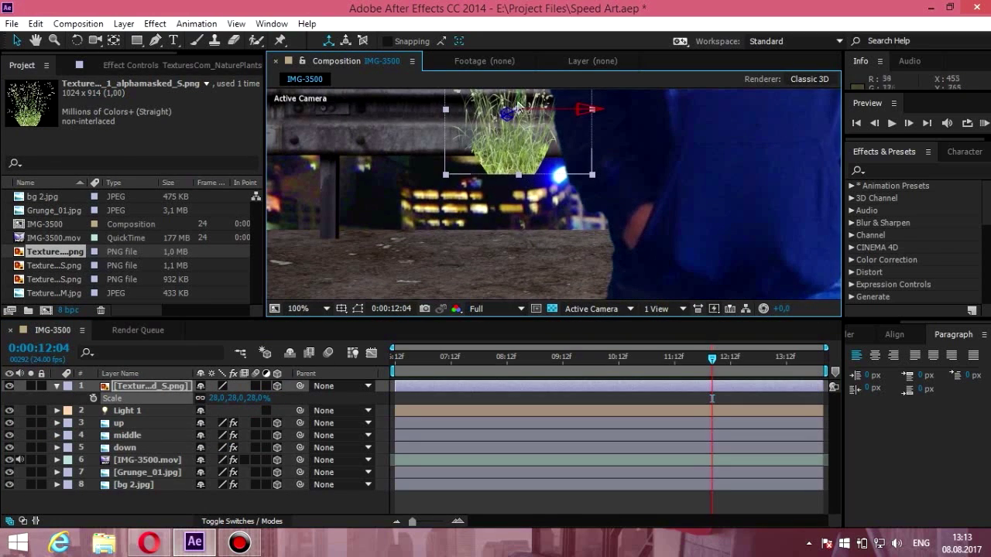
pyautogui.moveTo(516, 193); pyautogui.dragTo(505, 201)
pyautogui.press('g')
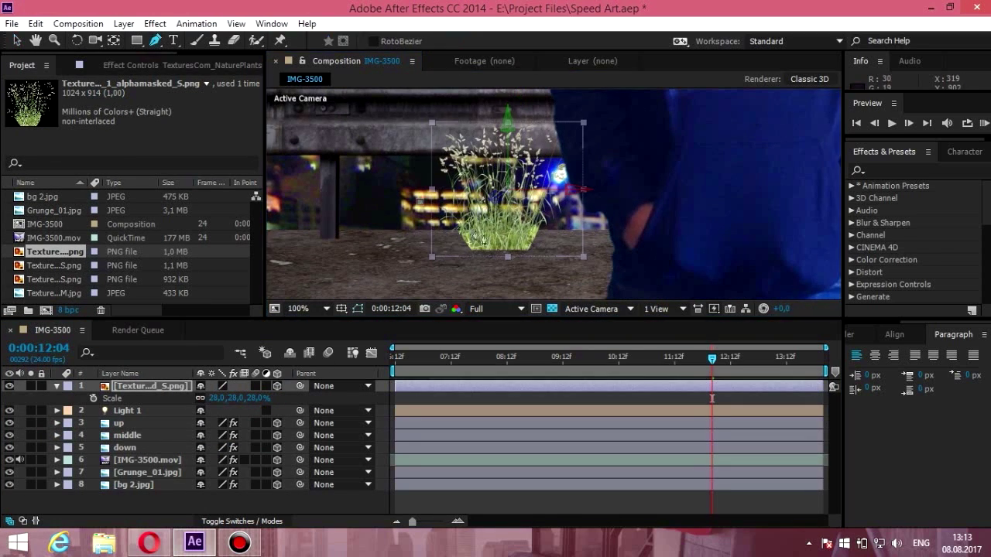
pyautogui.click(613, 286)
pyautogui.click(422, 283)
pyautogui.click(419, 202)
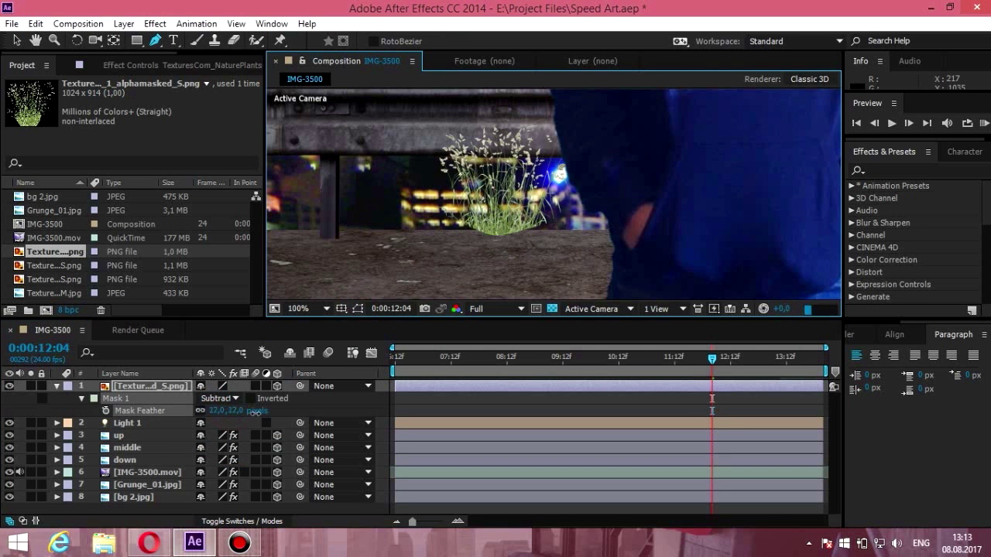
pyautogui.hotkey('ctrl', 'z')
pyautogui.hotkey('ctrl', 'z')
pyautogui.hotkey('ctrl', 'z')
pyautogui.hotkey('ctrl', 'z')
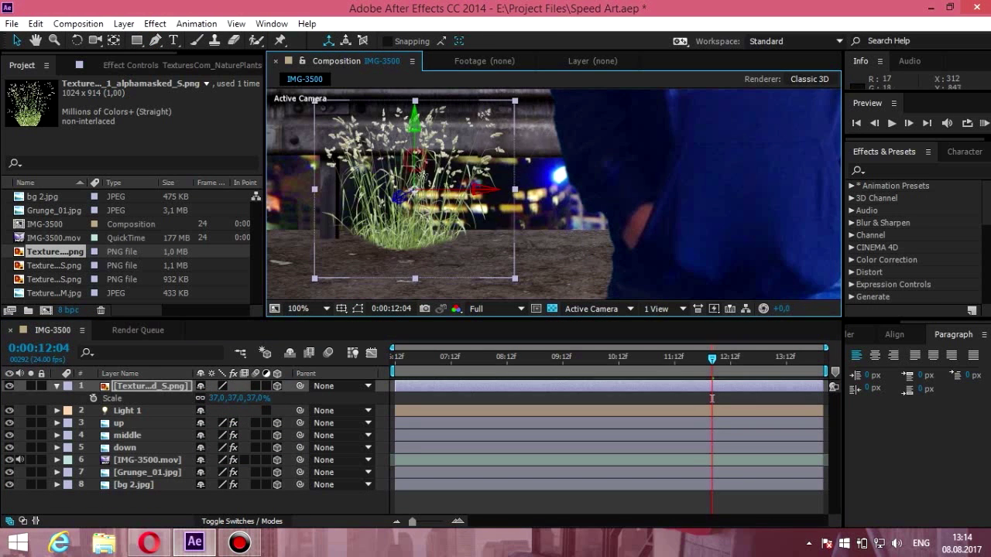
pyautogui.hotkey('ctrl', 'z')
# Step: Apply Tint, Curves and Fast Blur to the grass layer
pyautogui.click(155, 23)
pyautogui.click(502, 506)
pyautogui.write('3')
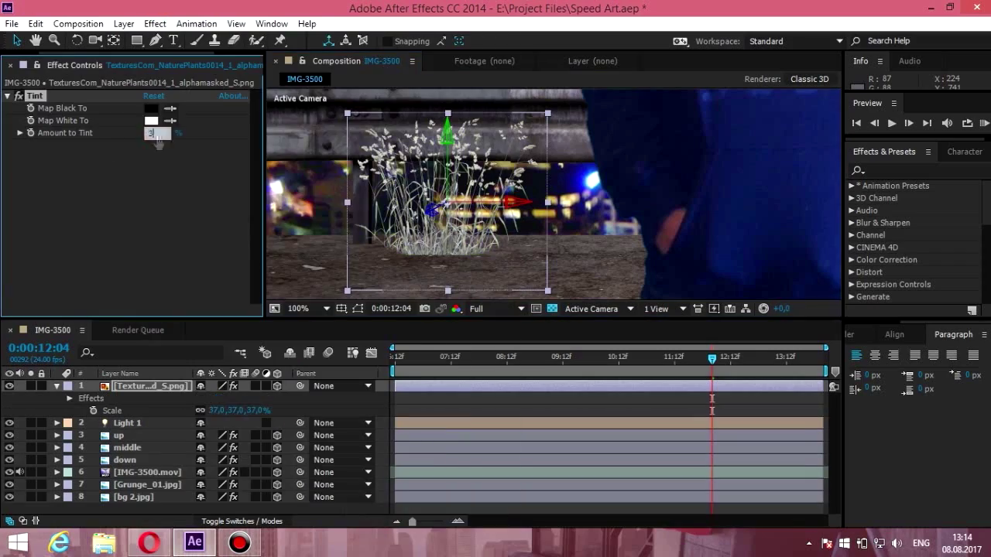
pyautogui.click(155, 23)
pyautogui.click(379, 387)
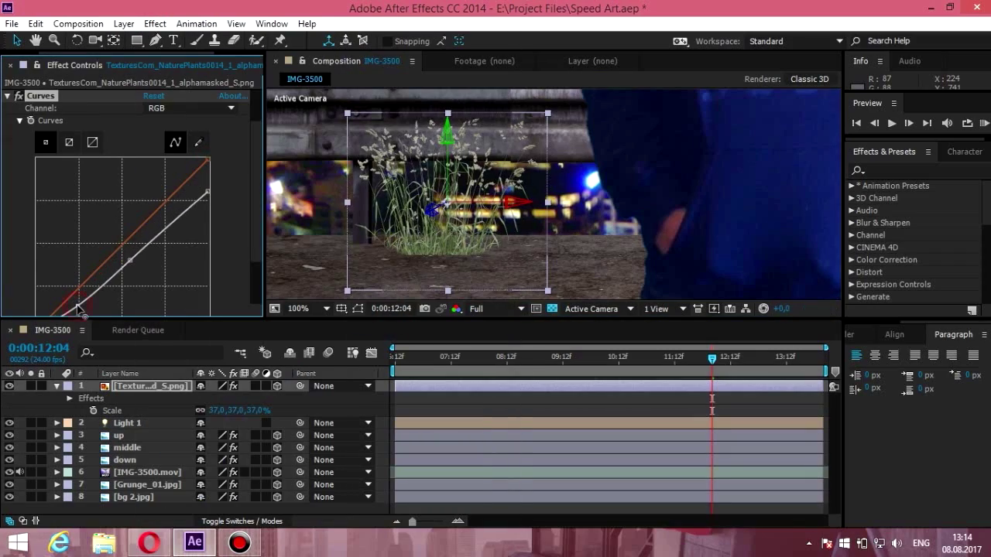
pyautogui.click(155, 23)
pyautogui.click(386, 304)
pyautogui.press('`')
pyautogui.scroll(-2, 38, 270)
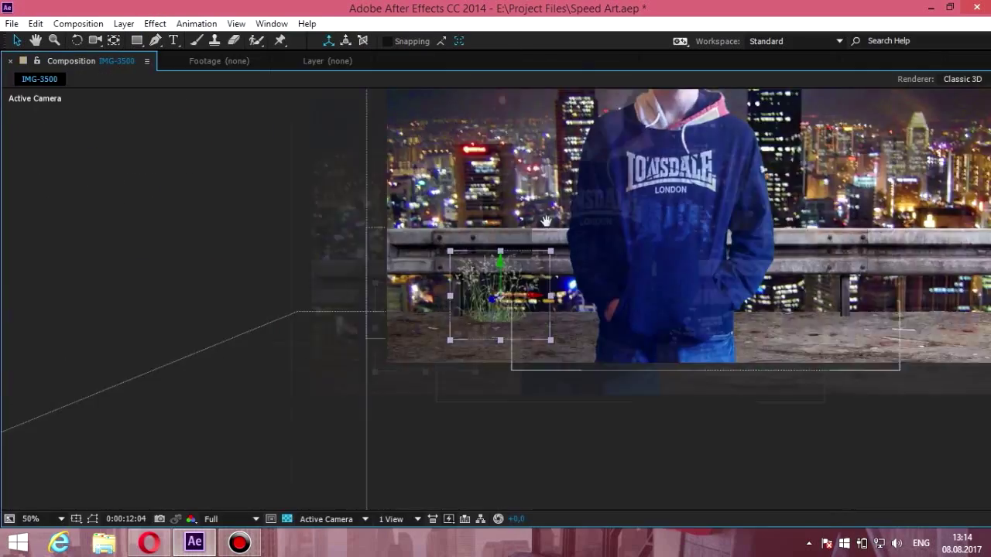
# Step: Add the second grass texture to the composition and make its layer 3D
pyautogui.press('`')
pyautogui.click(22, 65)
pyautogui.moveTo(54, 265); pyautogui.dragTo(155, 387)
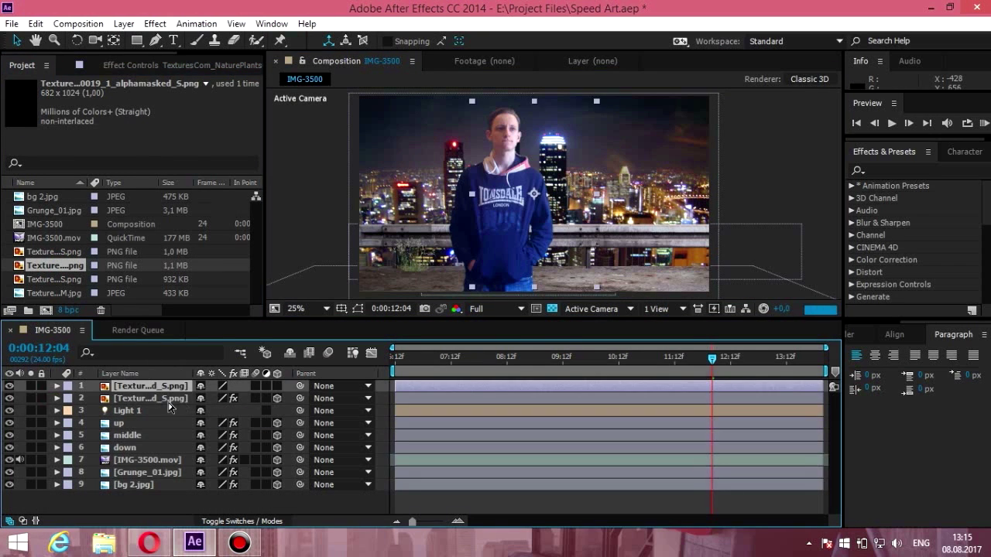
pyautogui.press('p')
pyautogui.click(277, 386)
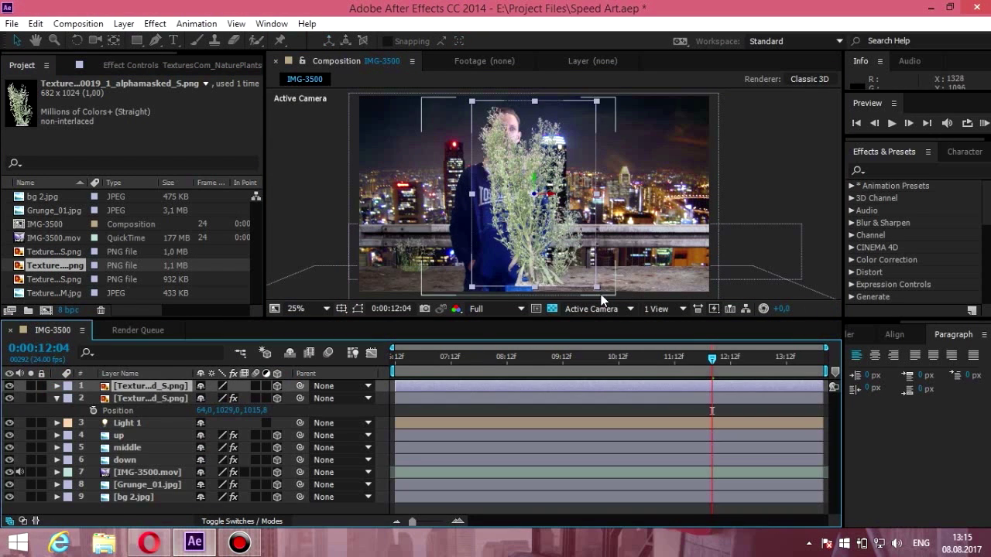
pyautogui.click(277, 397)
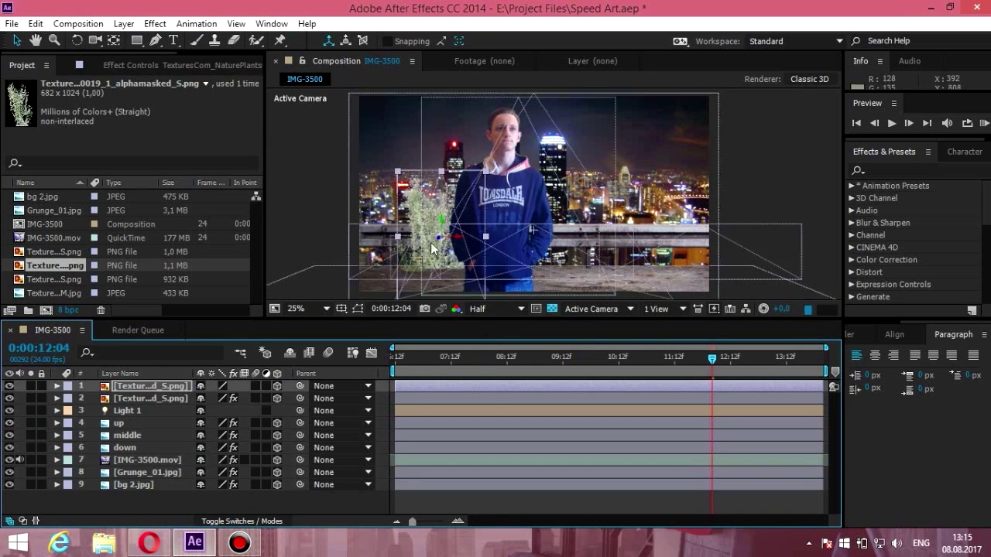
# Step: Shrink the new grass layer to about 51% scale
pyautogui.scroll(1, 431, 247)
pyautogui.press('s')
pyautogui.moveTo(239, 397); pyautogui.dragTo(217, 399)
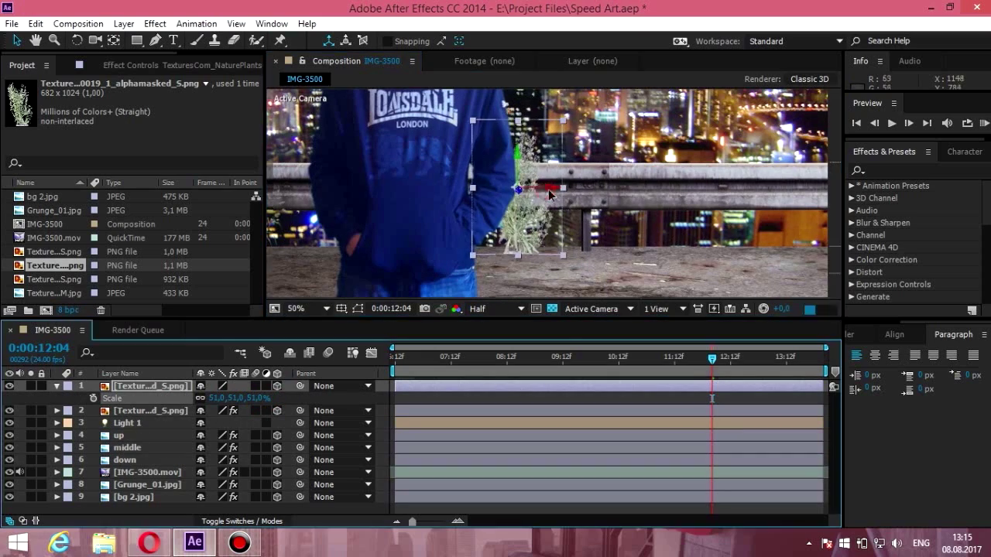
pyautogui.scroll(1, 548, 216)
pyautogui.scroll(1, 547, 216)
# Step: Apply Tint and Curves to the new grass layer
pyautogui.click(155, 23)
pyautogui.moveTo(193, 137)
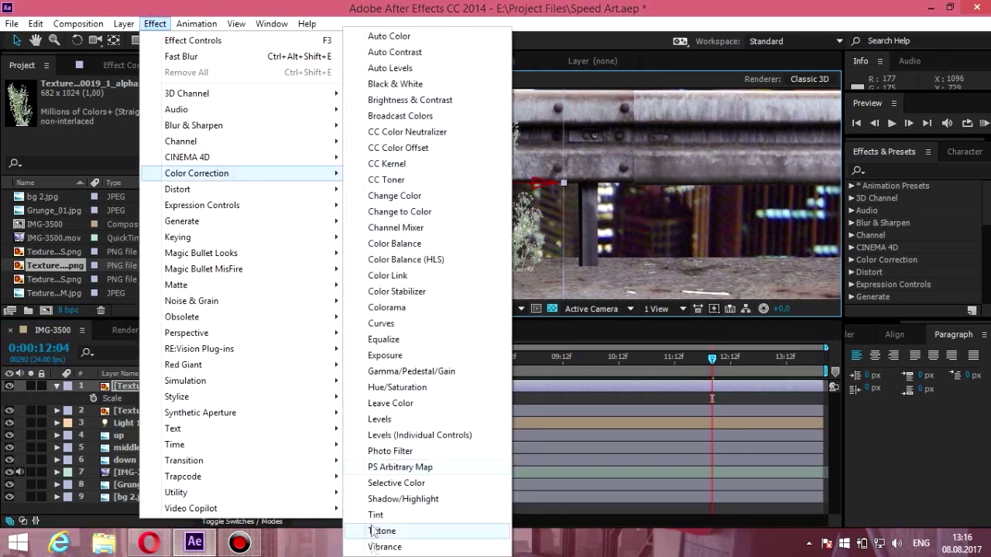
pyautogui.click(383, 528)
pyautogui.click(155, 23)
pyautogui.click(310, 178)
pyautogui.press(',')
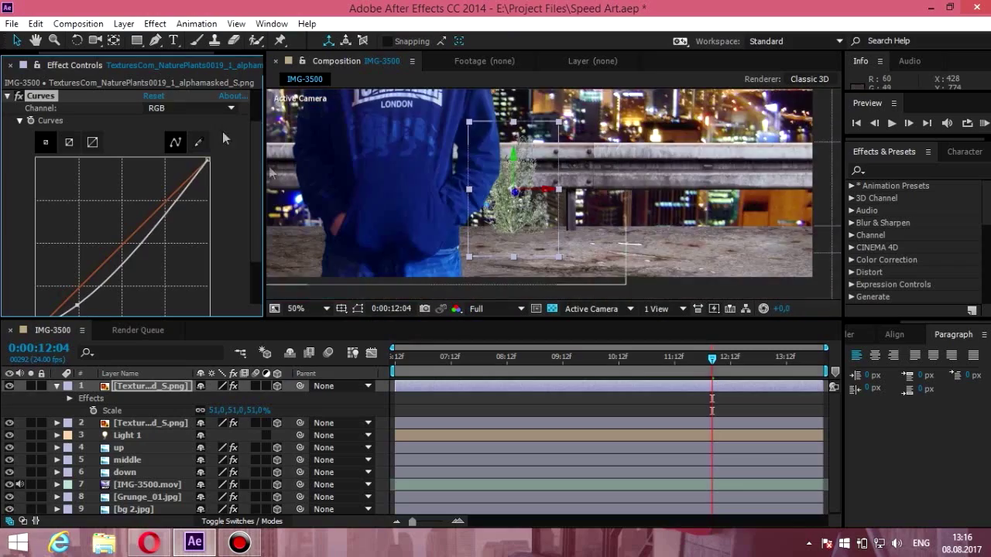
# Step: Apply Fast Blur to the foliage texture with Blurriness 5,0
pyautogui.scroll(1, 407, 186)
pyautogui.click(155, 24)
pyautogui.click(387, 203)
pyautogui.scroll(1, 386, 203)
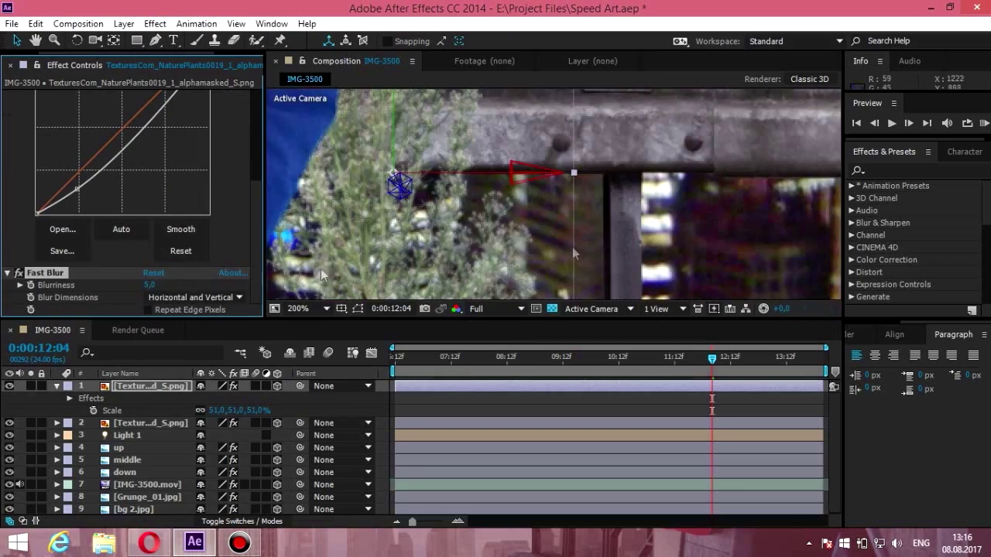
pyautogui.scroll(-1, 435, 155)
pyautogui.scroll(-1, 435, 155)
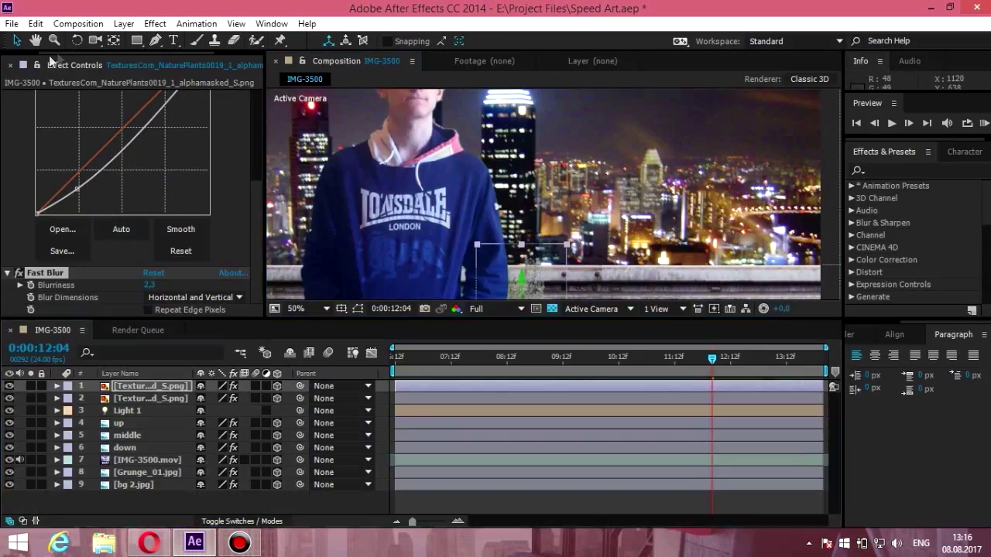
# Step: Add a third grass texture, scale it to about 70% and move it to the railing's left end
pyautogui.click(51, 59)
pyautogui.moveTo(46, 282); pyautogui.dragTo(464, 194)
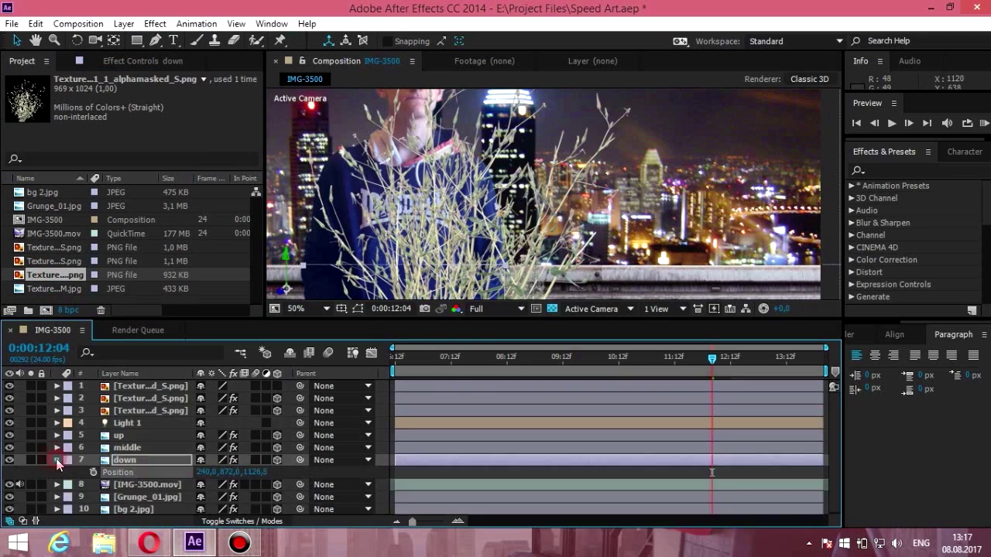
pyautogui.click(122, 386)
pyautogui.press('u')
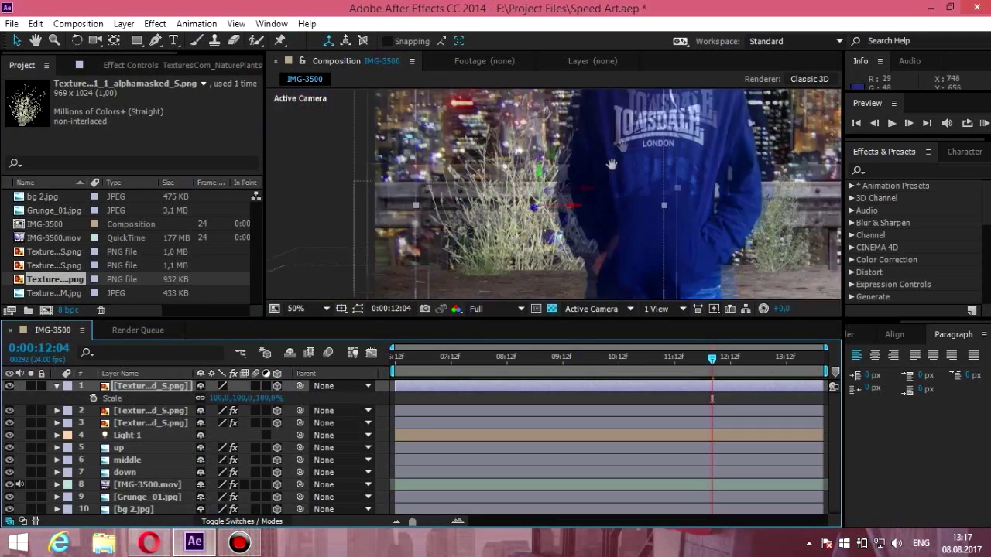
pyautogui.moveTo(592, 178); pyautogui.dragTo(431, 179)
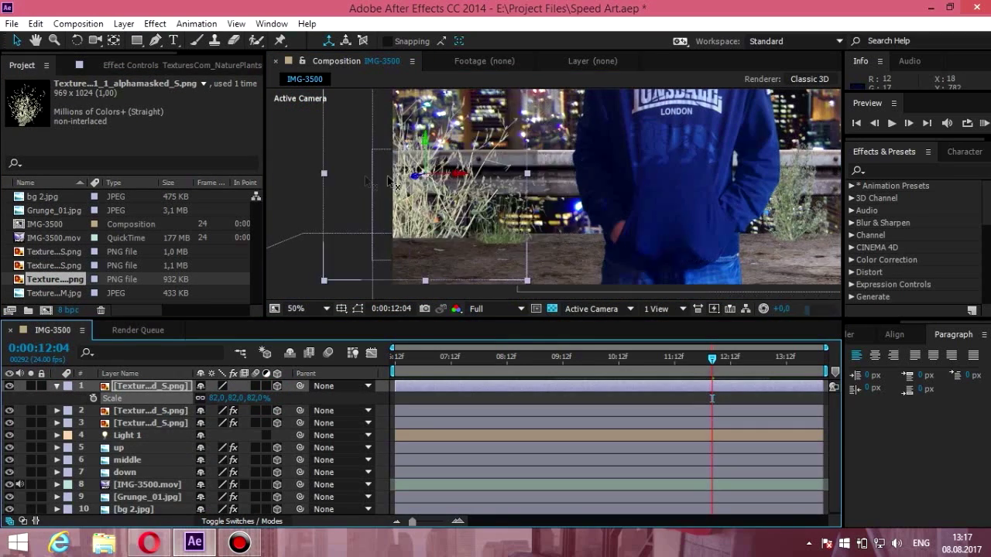
# Step: Apply Tint and two Curves adjustments to the third grass layer
pyautogui.click(154, 24)
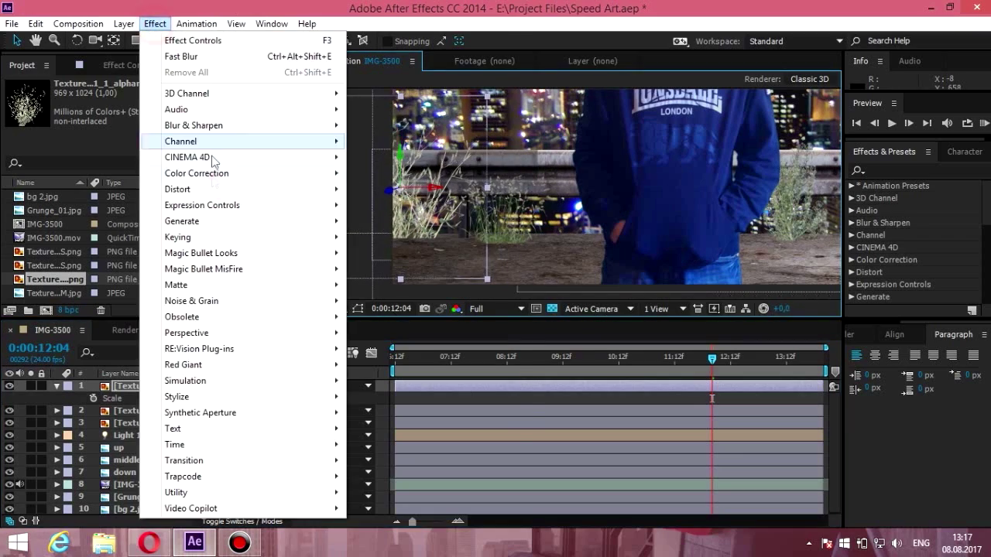
pyautogui.click(163, 56)
pyautogui.click(154, 24)
pyautogui.click(383, 380)
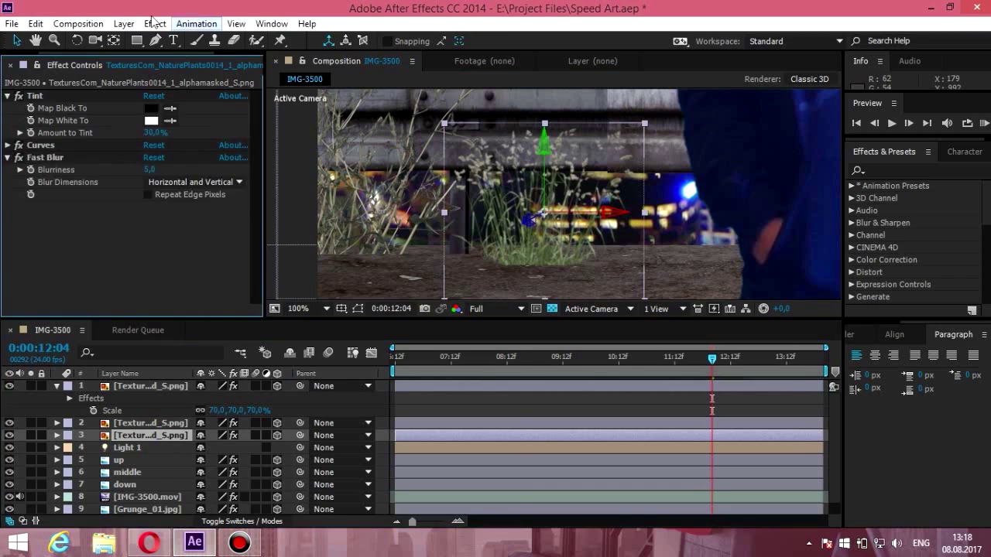
pyautogui.click(155, 24)
pyautogui.click(171, 51)
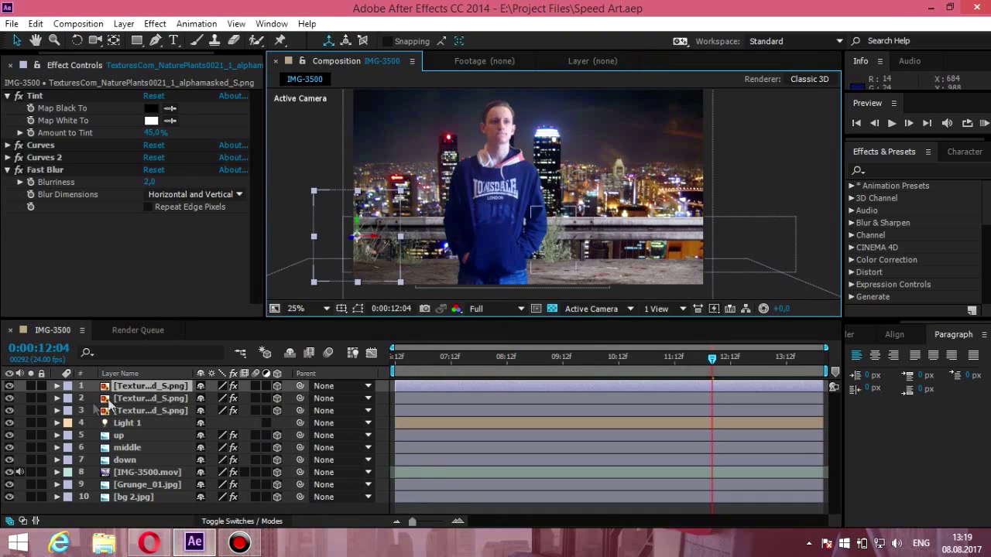
pyautogui.rightClick(88, 442)
# Step: Add a new camera layer with its default settings
pyautogui.moveTo(132, 248)
pyautogui.click(332, 320)
pyautogui.click(634, 426)
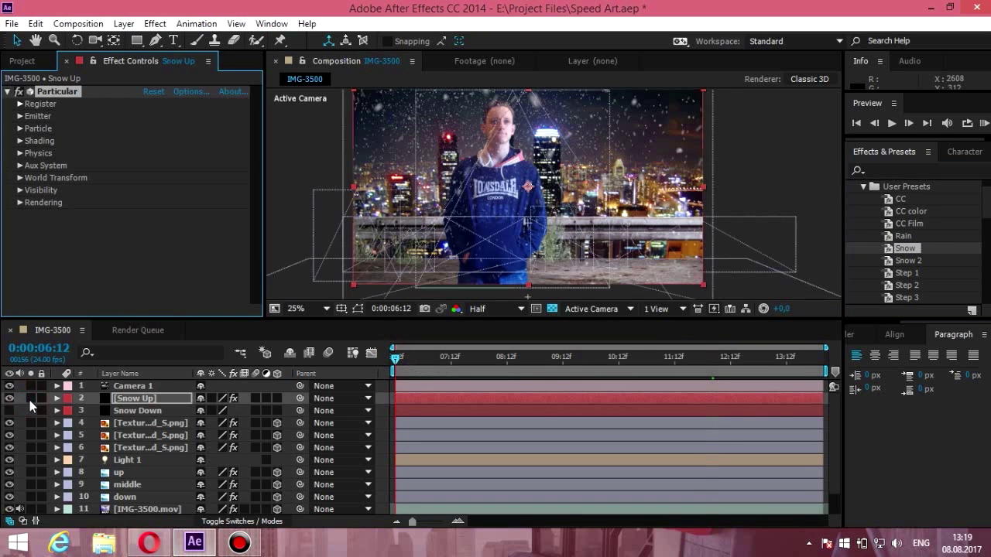
# Step: Solo the Snow Up and Snow Down layers in turn to check their particles
pyautogui.click(30, 398)
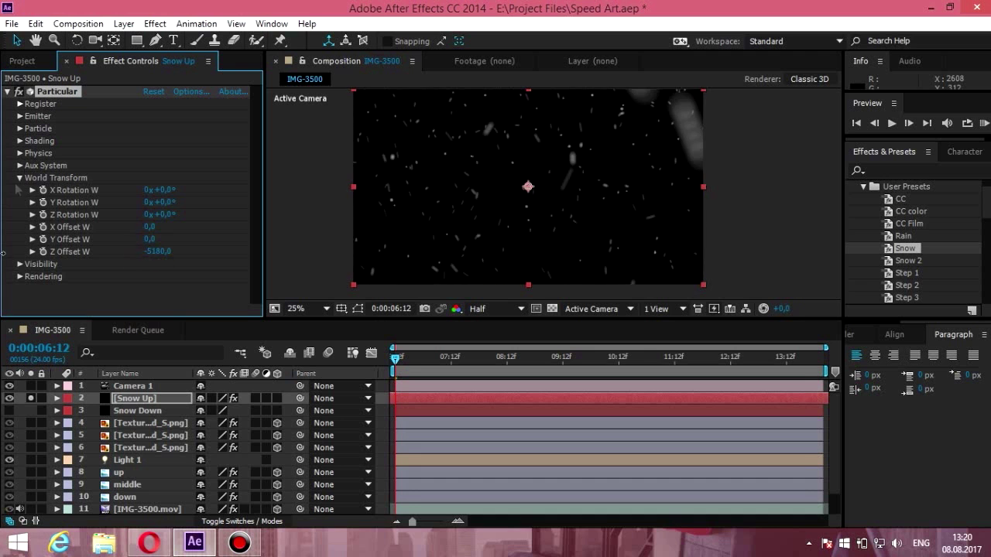
pyautogui.click(30, 397)
pyautogui.click(138, 410)
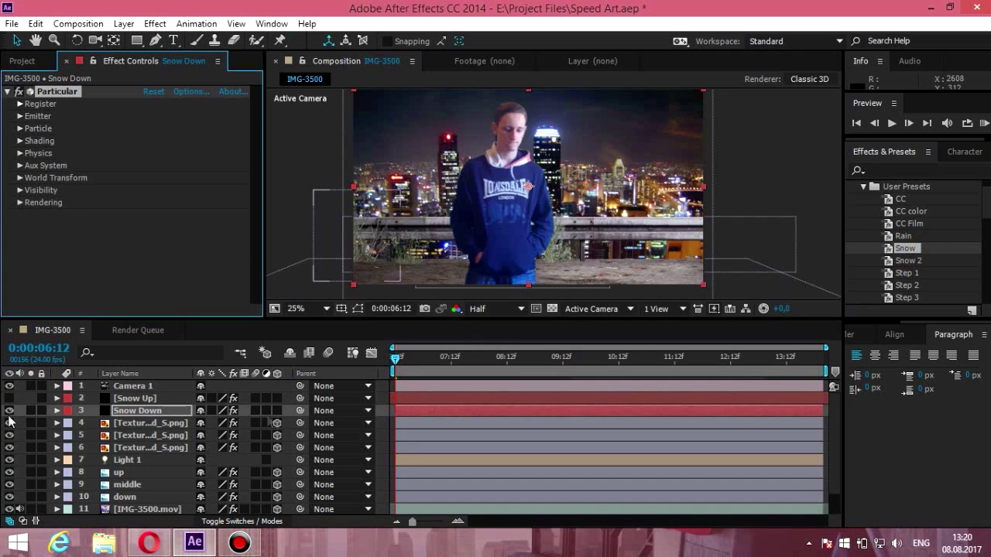
pyautogui.click(31, 410)
pyautogui.click(21, 116)
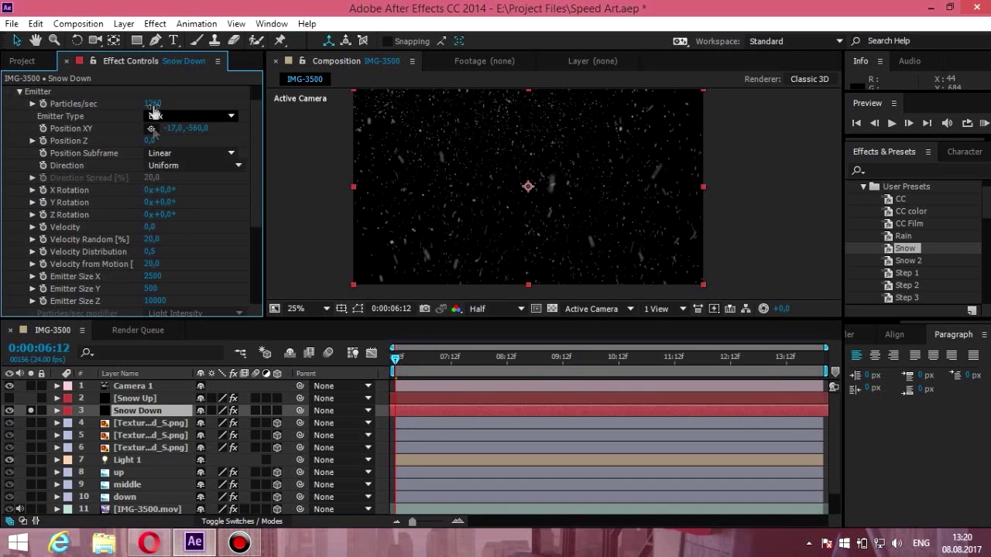
pyautogui.click(31, 411)
# Step: Move Snow Down beneath the man's footage, then adjust a grass texture layer
pyautogui.moveTo(136, 522); pyautogui.dragTo(136, 483)
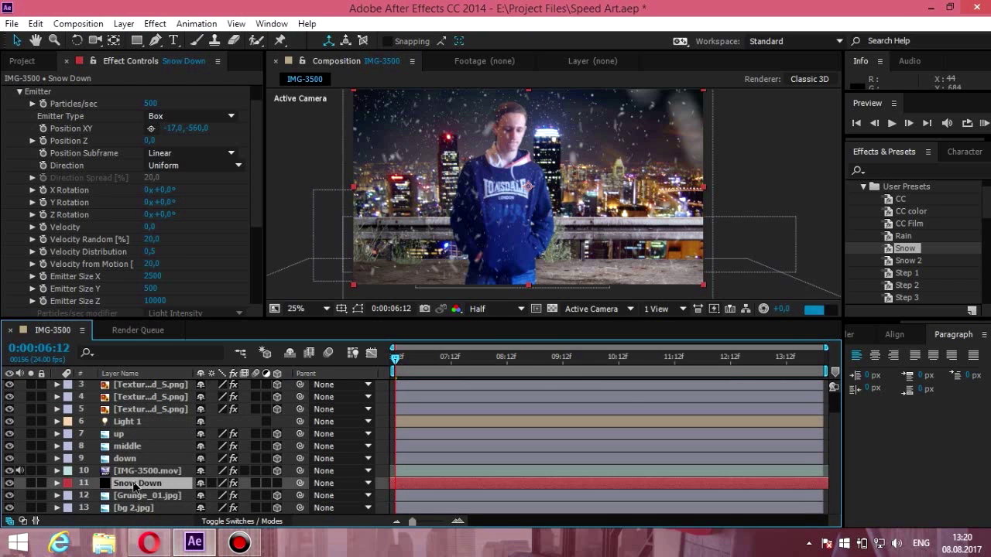
pyautogui.click(139, 386)
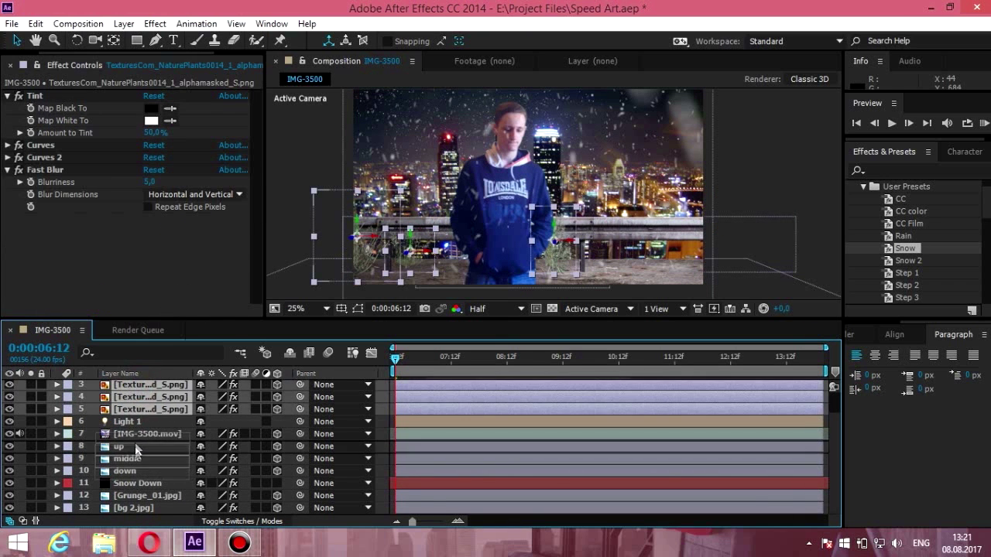
pyautogui.scroll(1, 135, 449)
pyautogui.moveTo(563, 362); pyautogui.dragTo(618, 373)
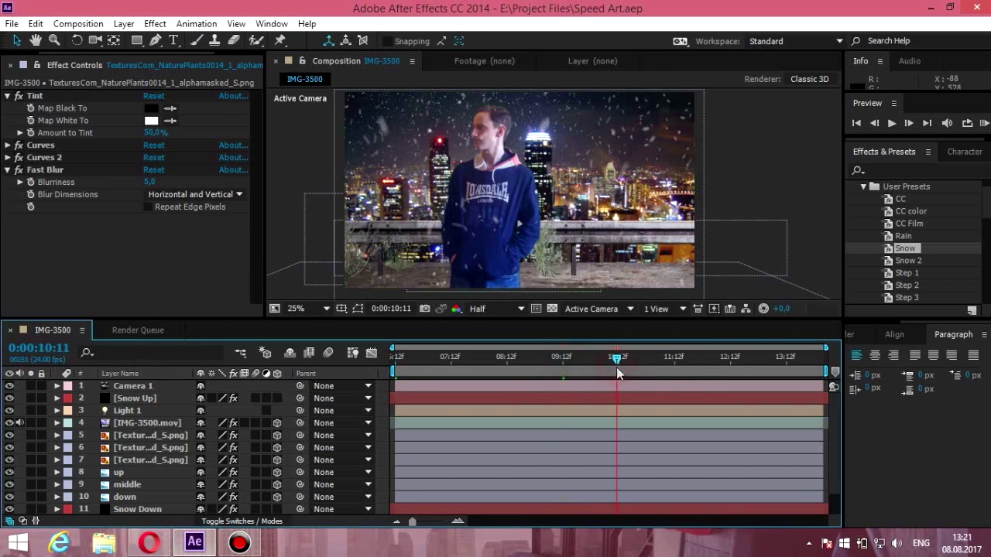
# Step: Add an adjustment layer with Tint and a darkening Curves adjustment
pyautogui.hotkey('ctrl', 'alt', 'y')
pyautogui.click(155, 23)
pyautogui.click(182, 42)
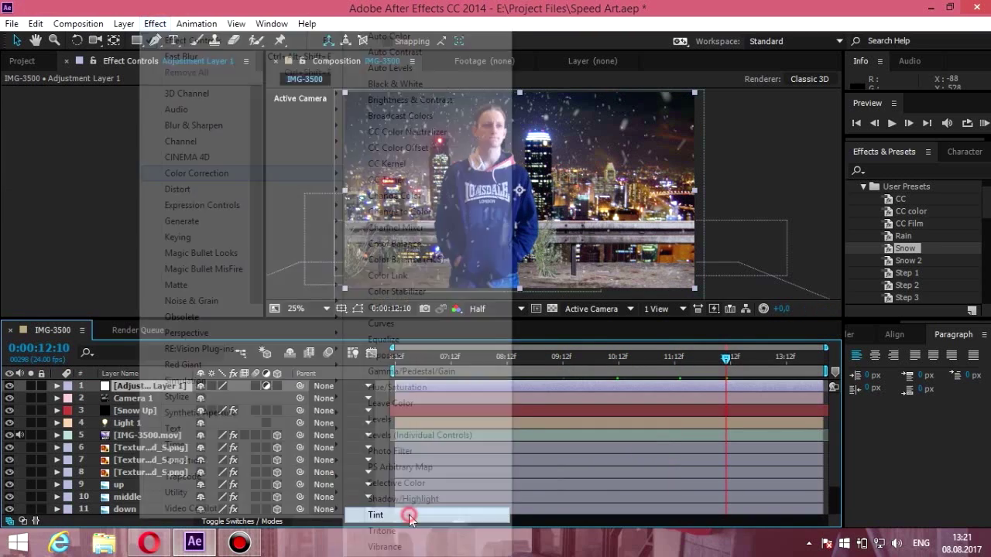
pyautogui.click(155, 23)
pyautogui.click(387, 490)
pyautogui.moveTo(193, 135); pyautogui.dragTo(199, 146)
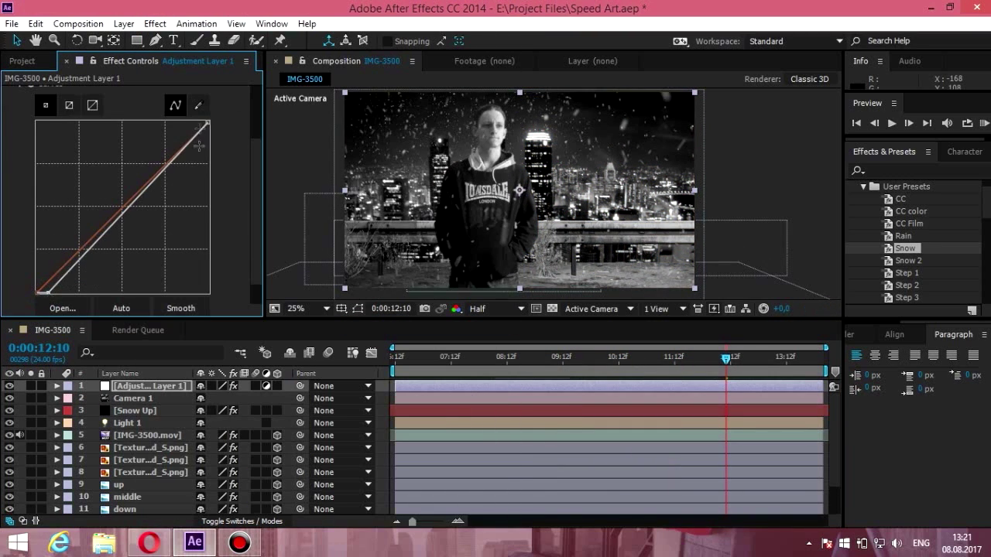
# Step: Apply Camera Lens Blur to bg 2.jpg with a radius of about 2,5
pyautogui.scroll(-3, 135, 449)
pyautogui.click(136, 510)
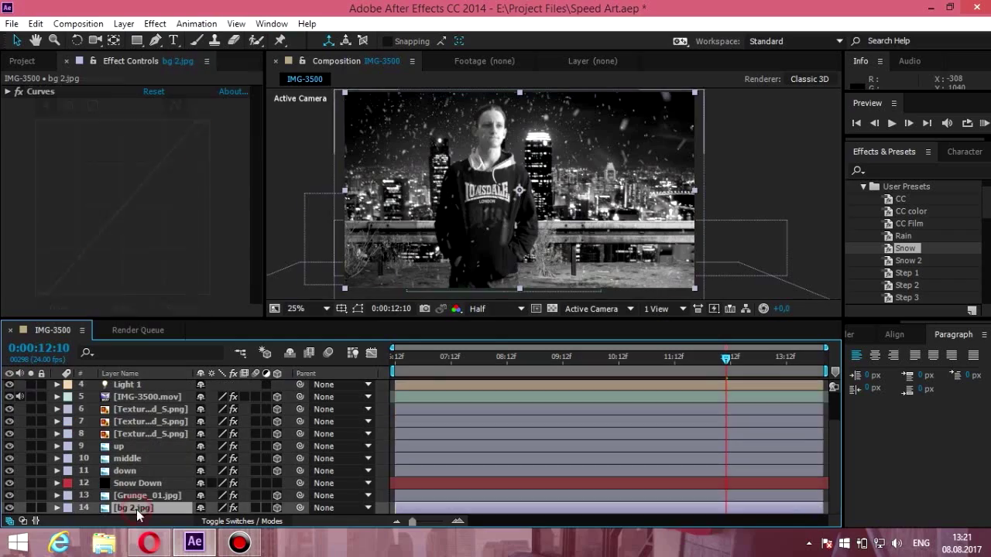
pyautogui.click(154, 23)
pyautogui.moveTo(193, 126)
pyautogui.click(387, 158)
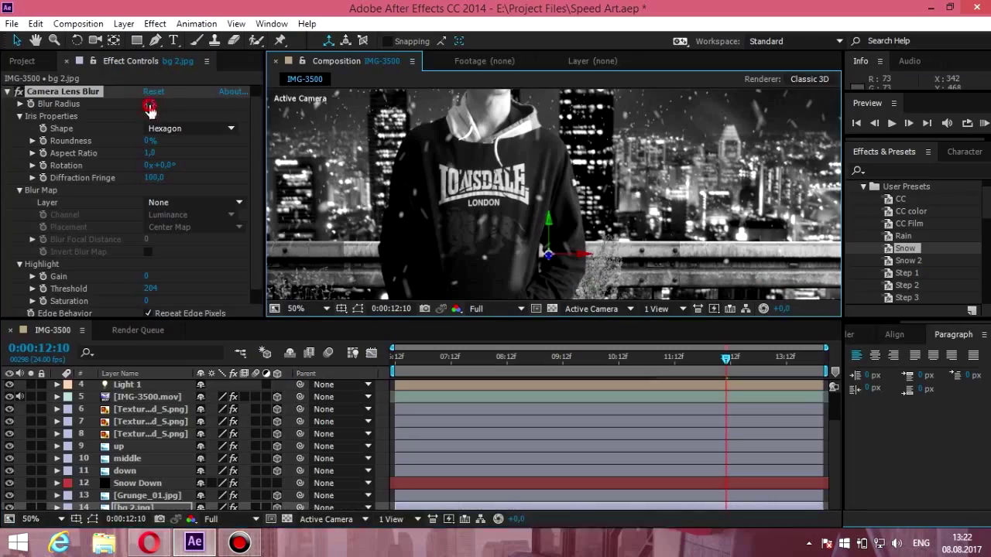
pyautogui.moveTo(155, 106); pyautogui.dragTo(151, 109)
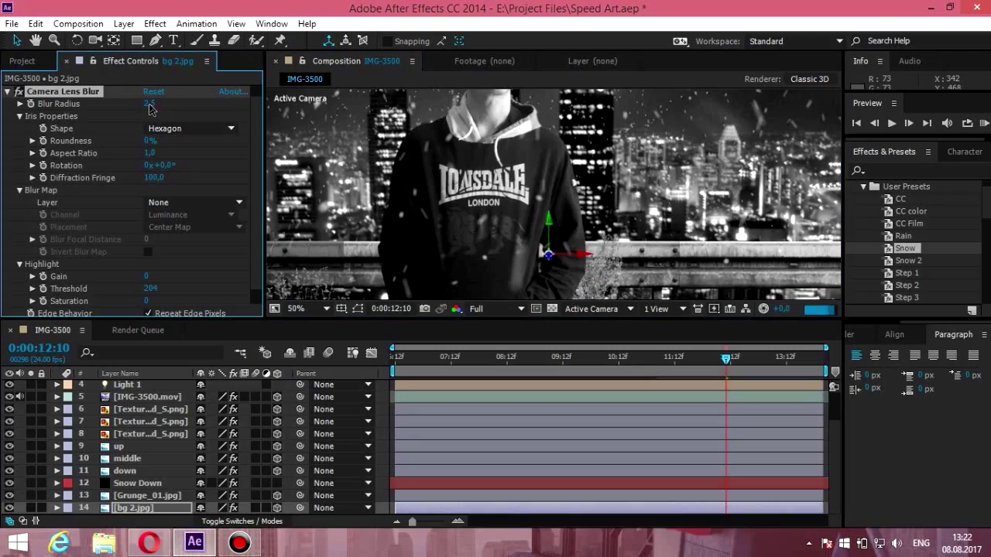
# Step: Add a second adjustment layer with Camera Lens Blur
pyautogui.click(141, 409)
pyautogui.hotkey('ctrl', 'alt', 'y')
pyautogui.click(155, 24)
pyautogui.moveTo(194, 125)
pyautogui.click(387, 158)
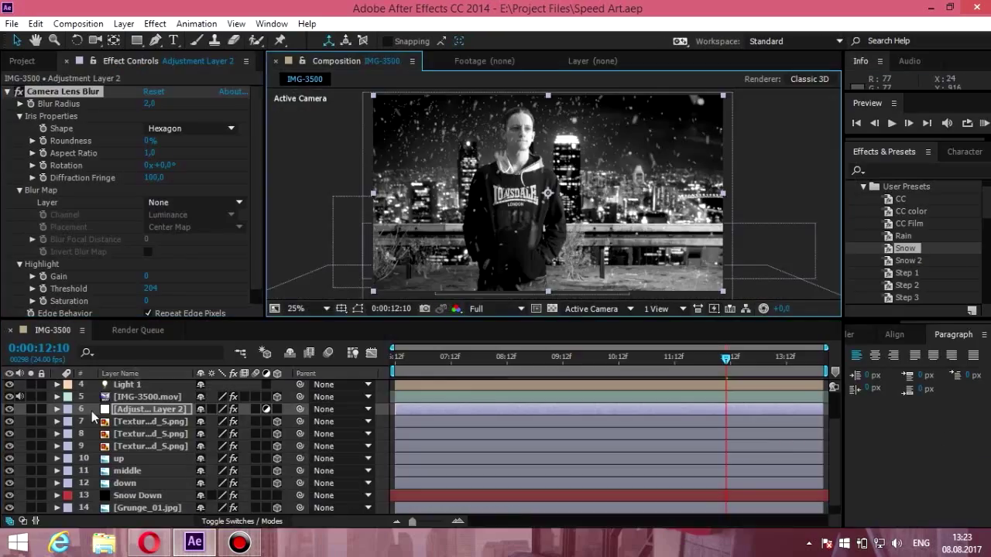
# Step: Keyframe Camera 1 Position pushing in to -2100 and its Point of Interest, then save
pyautogui.hotkey('alt', 'shift', 'p')
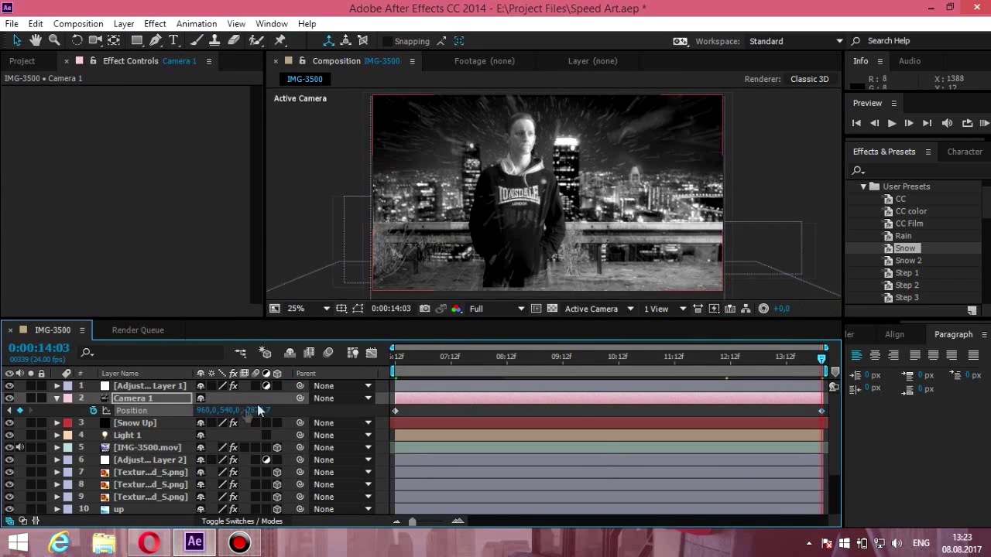
pyautogui.moveTo(257, 411); pyautogui.dragTo(411, 418)
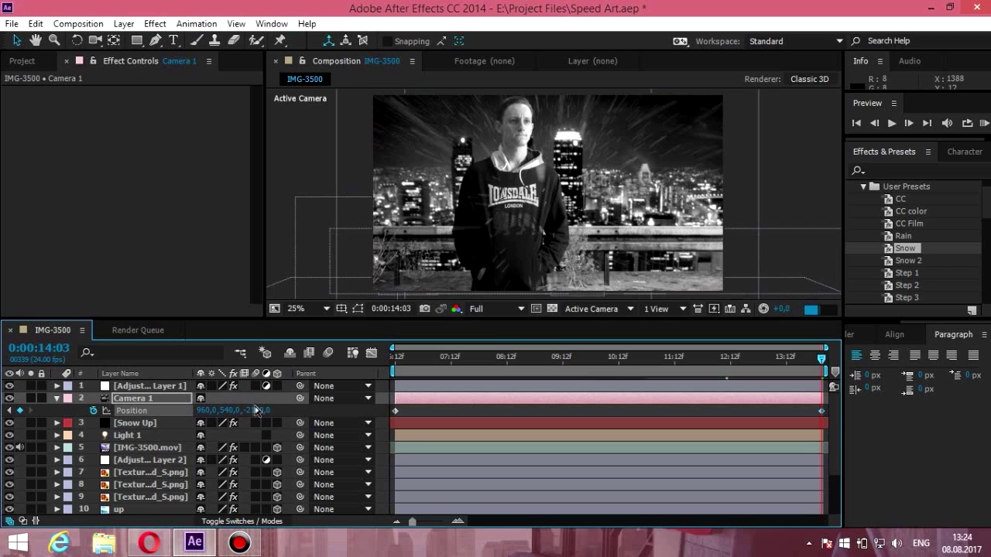
pyautogui.press('Home')
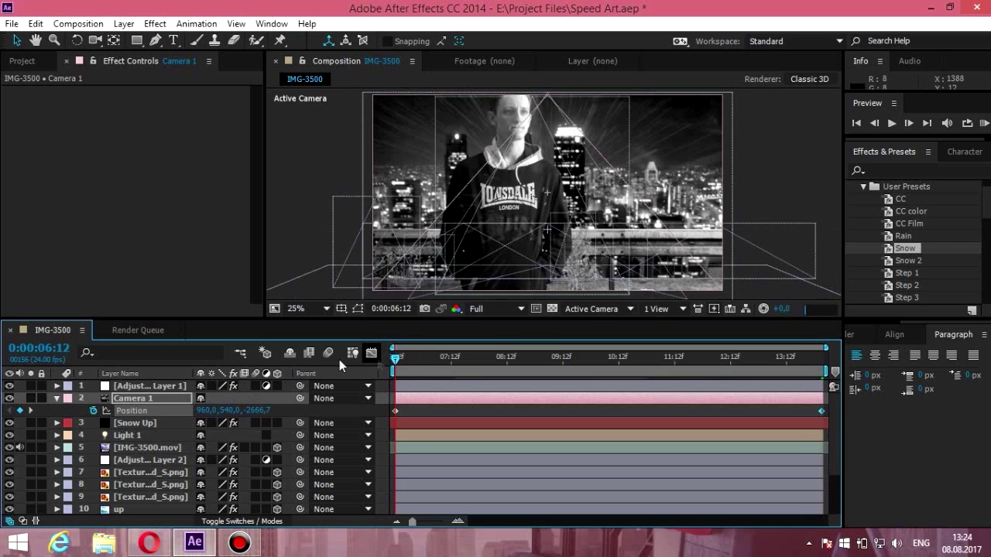
pyautogui.hotkey('alt', 'shift', 'a')
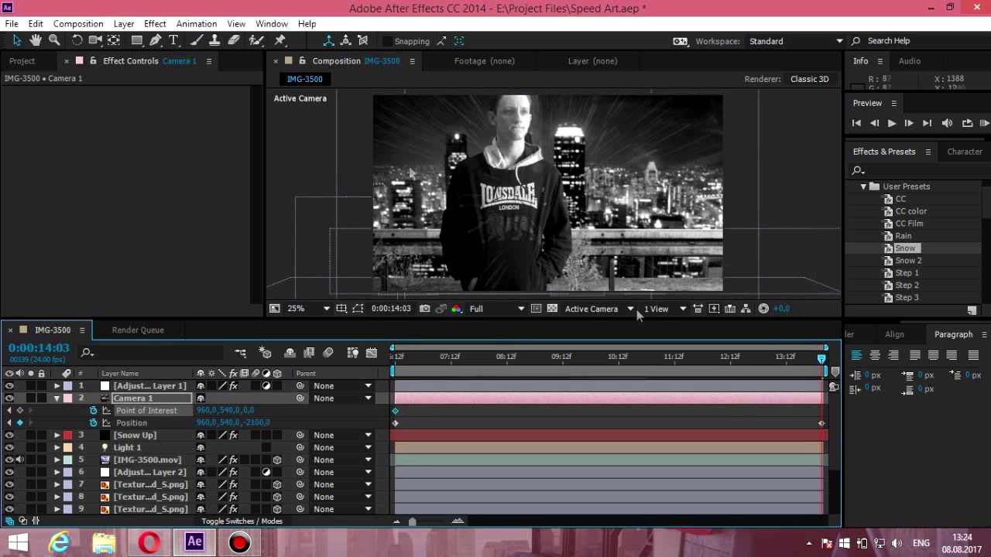
pyautogui.moveTo(550, 162); pyautogui.dragTo(552, 162)
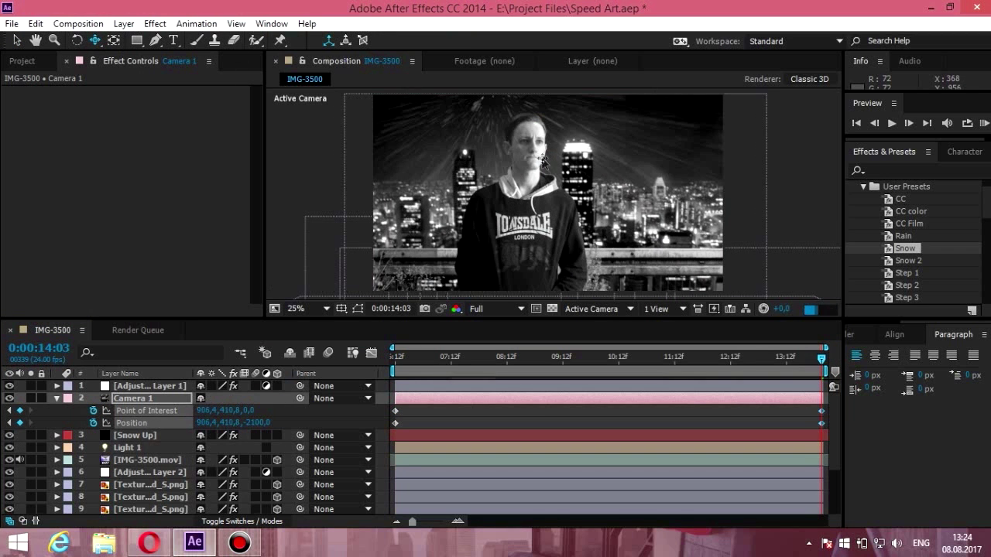
pyautogui.hotkey('ctrl', 's')
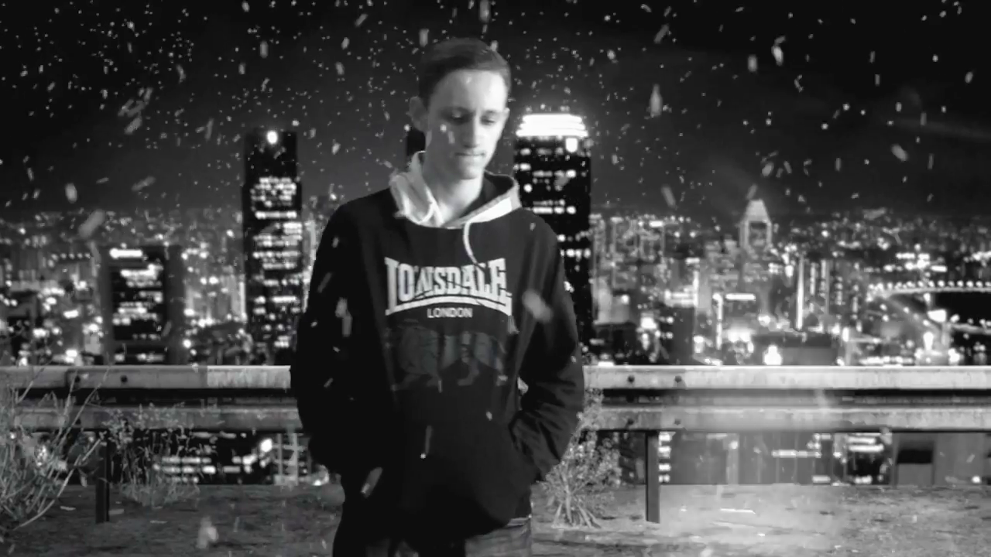